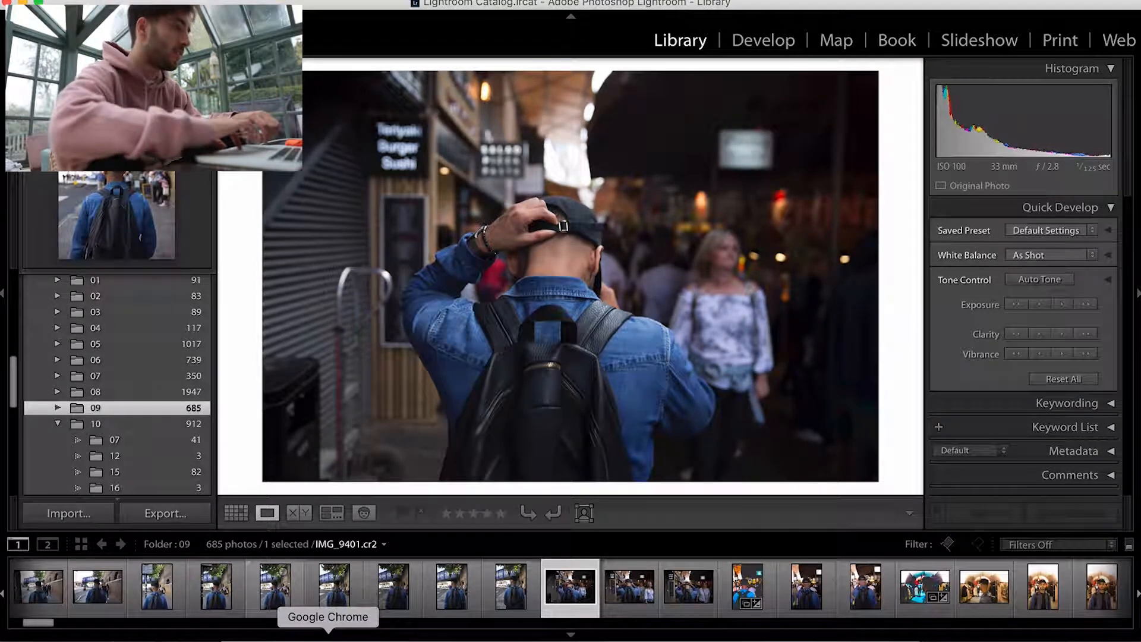
Step: Switch to Google Chrome and scroll through the Instagram profile's posts to view the edited photo style
left_click(327, 629)
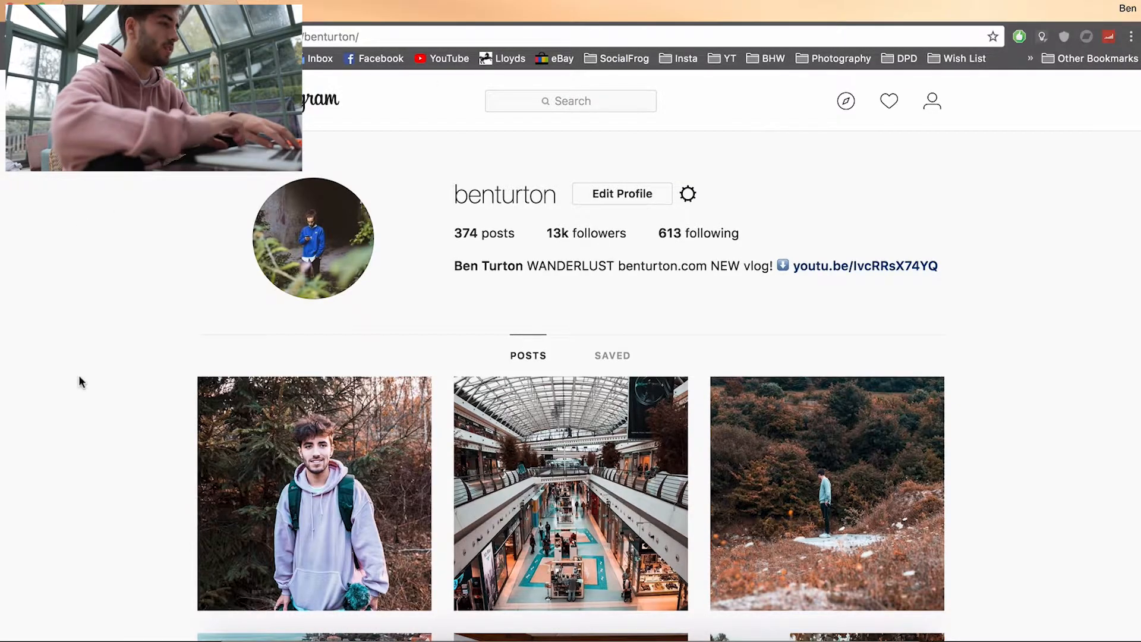
scroll(82, 381, "down", 5)
scroll(81, 382, "up", 5)
scroll(81, 381, "down", 4)
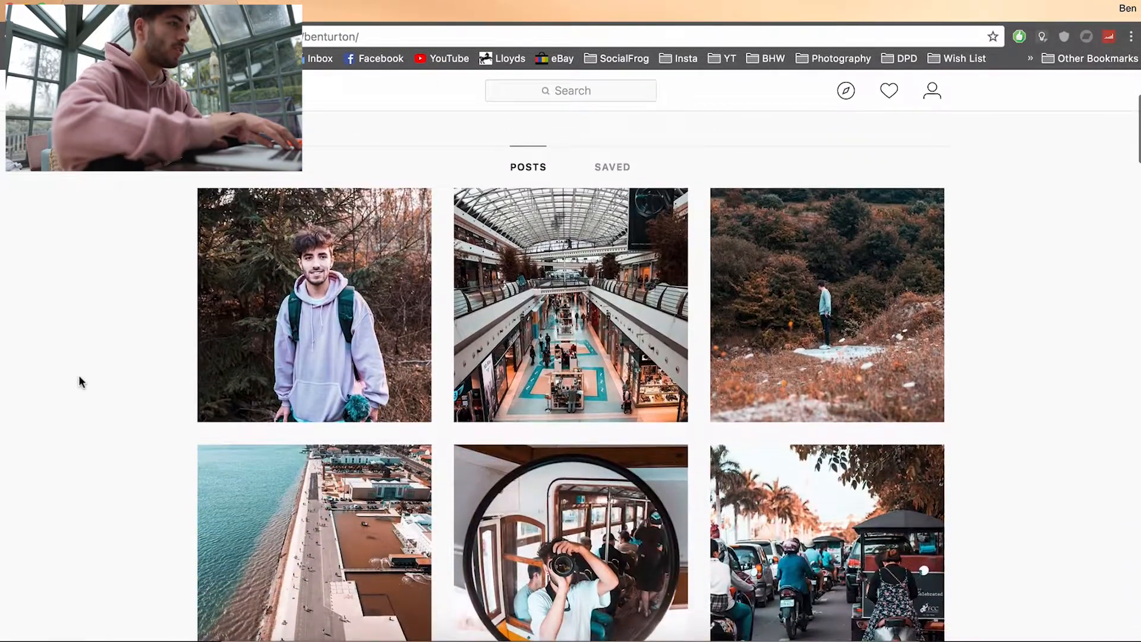
scroll(80, 380, "down", 1)
scroll(86, 329, "down", 1)
scroll(87, 330, "down", 1)
scroll(87, 329, "up", 1)
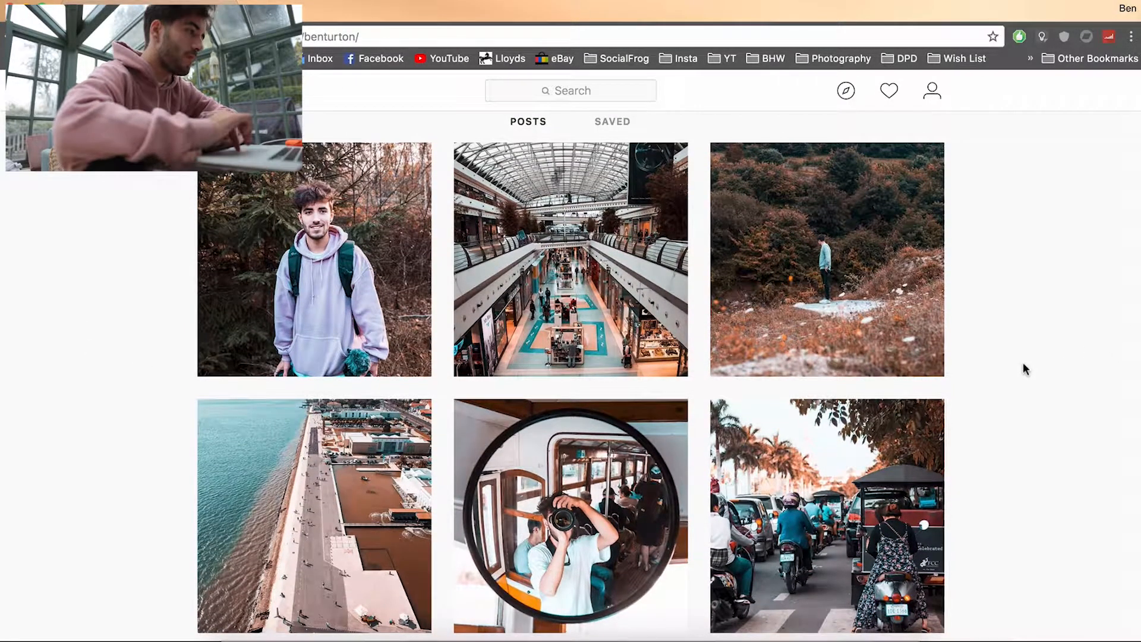
scroll(1055, 373, "down", 9)
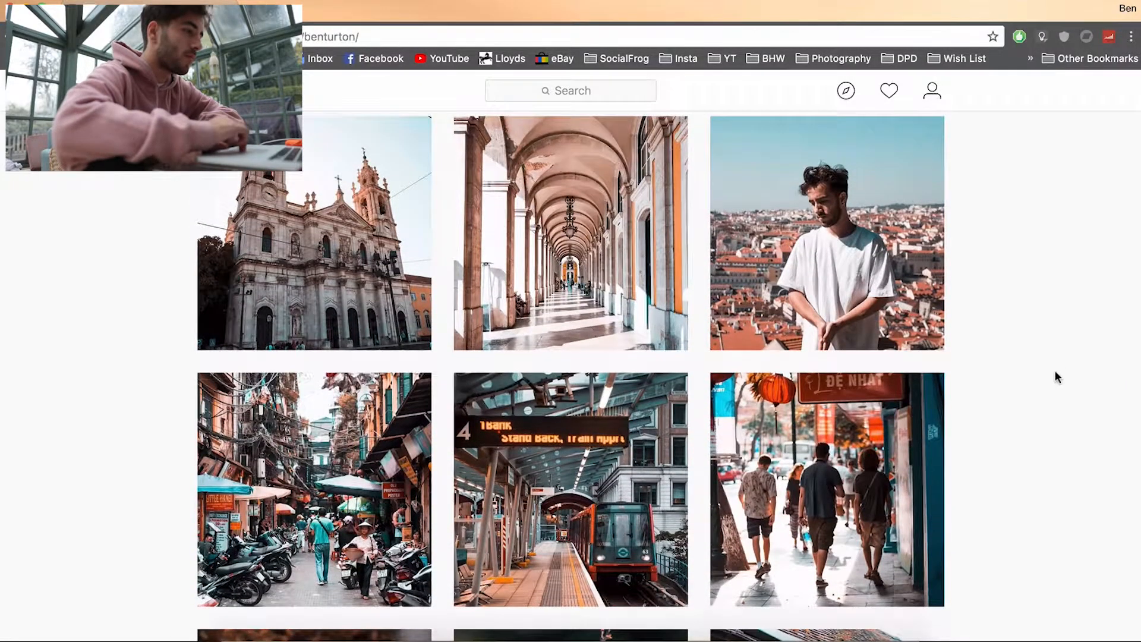
scroll(1055, 372, "down", 8)
scroll(1055, 374, "down", 20)
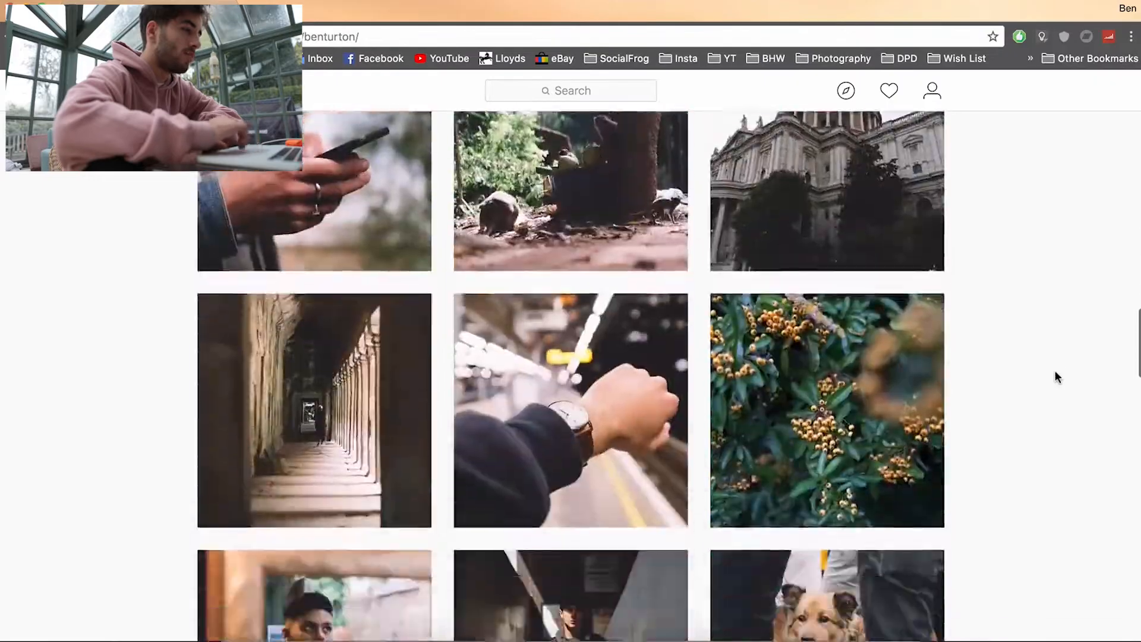
scroll(1055, 375, "up", 17)
scroll(1055, 376, "down", 20)
scroll(1055, 375, "up", 20)
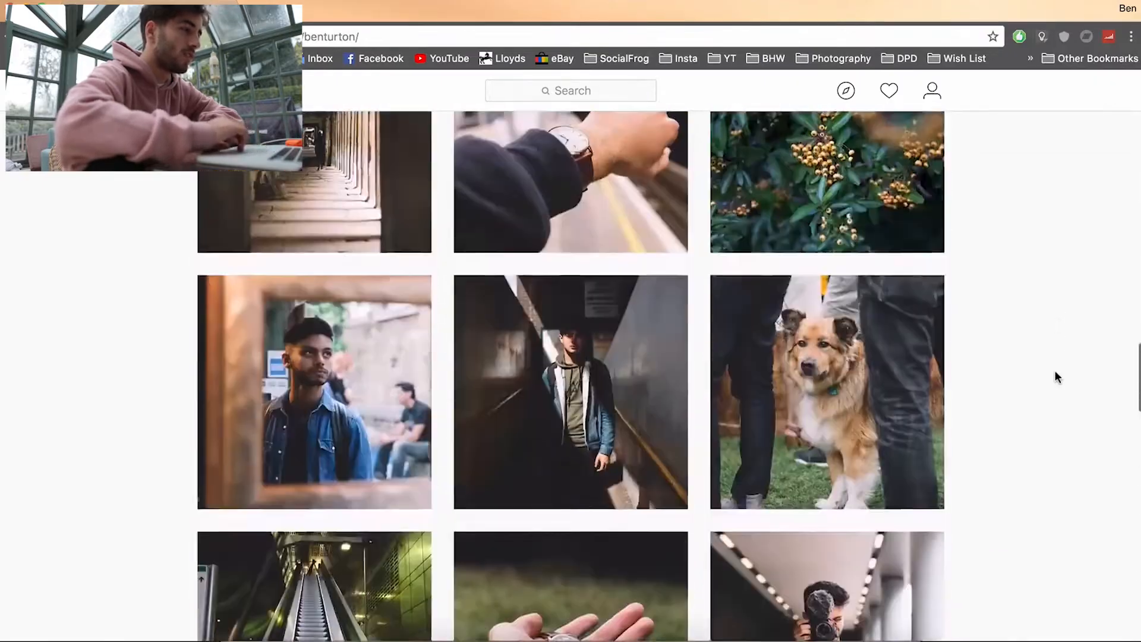
scroll(1054, 370, "up", 15)
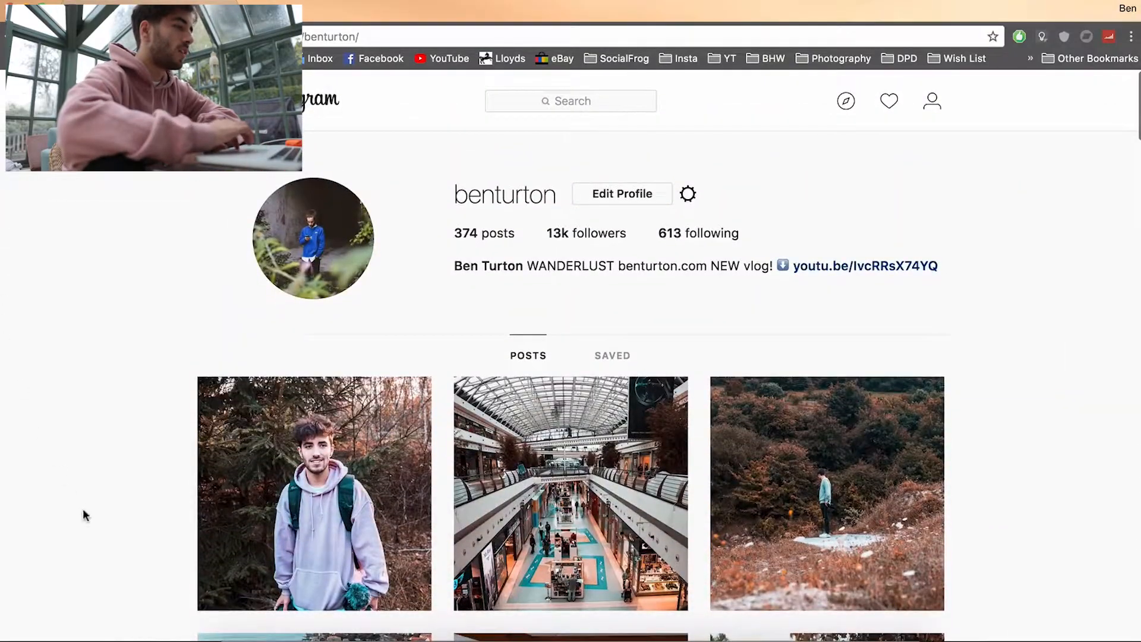
Step: Return to Lightroom, open the backpack street photo in Develop and apply the Orange/Teal (Ben Turton) user preset
left_click(455, 635)
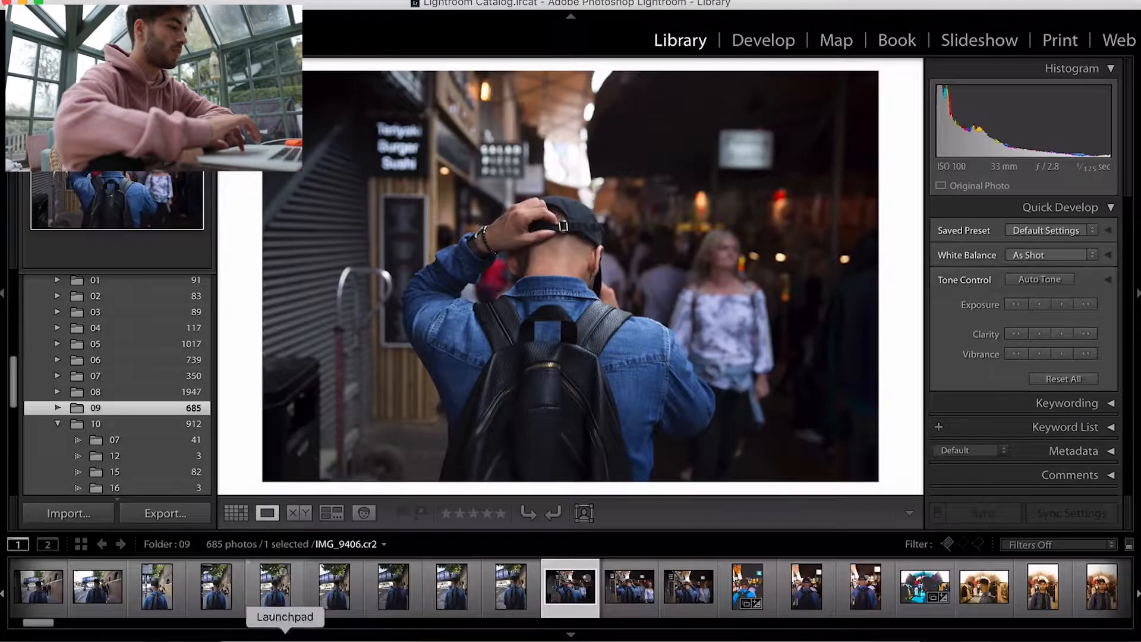
key("Left")
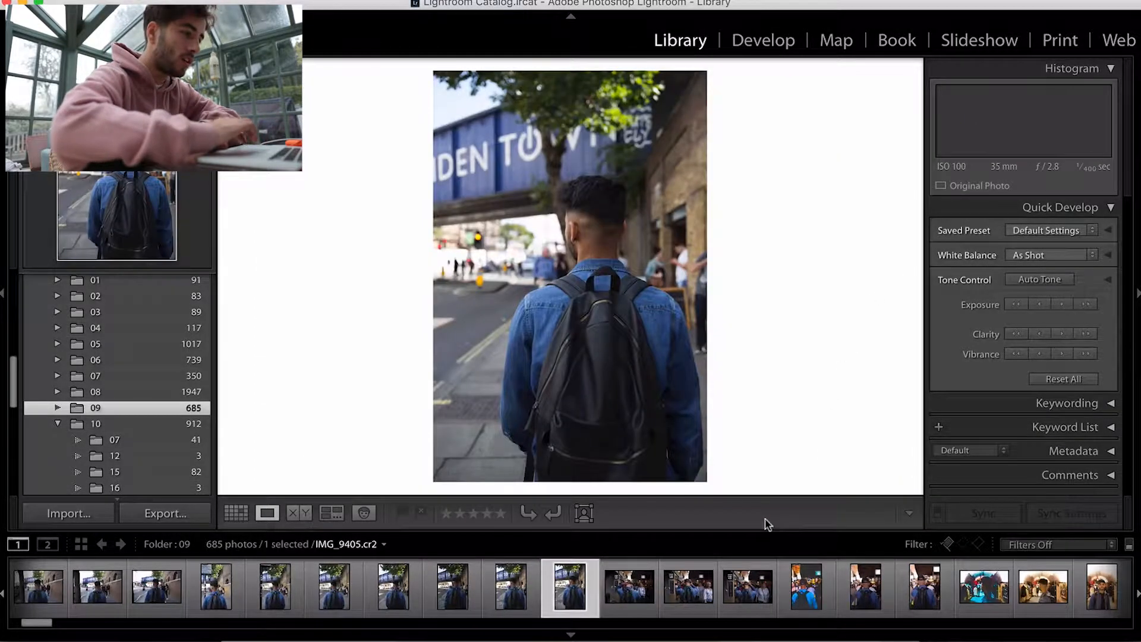
key("Right")
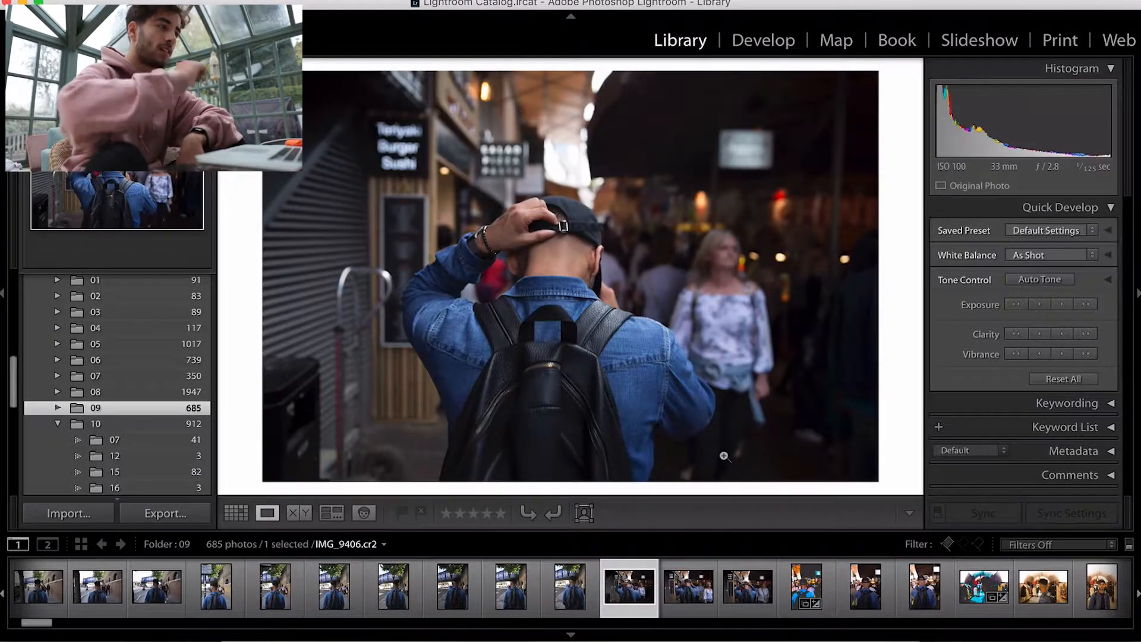
left_click(761, 42)
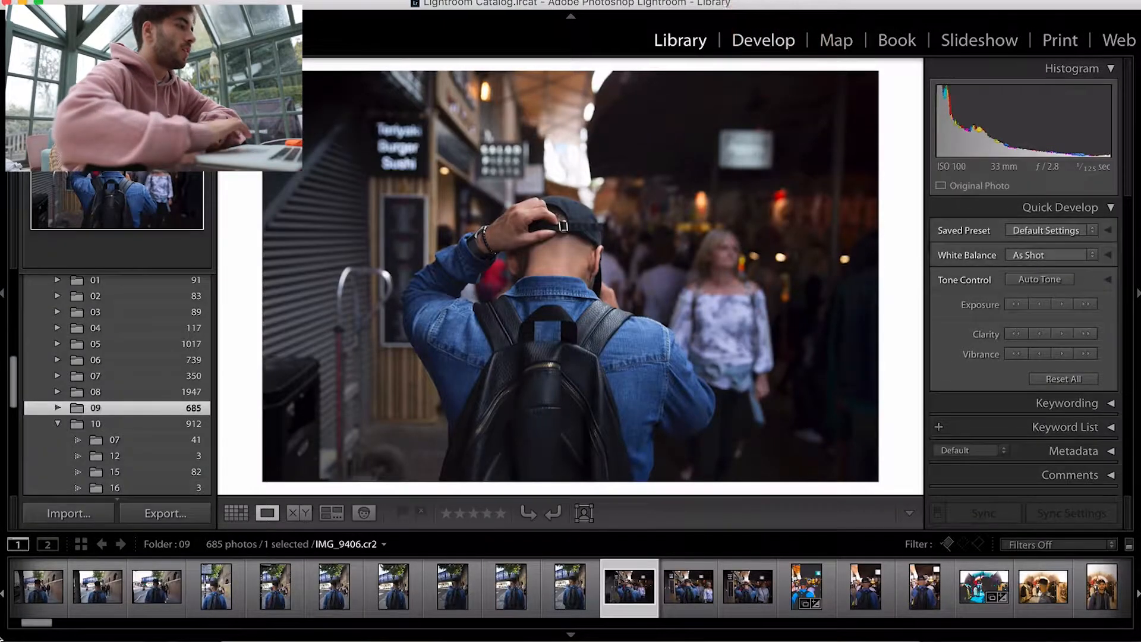
left_click(175, 438)
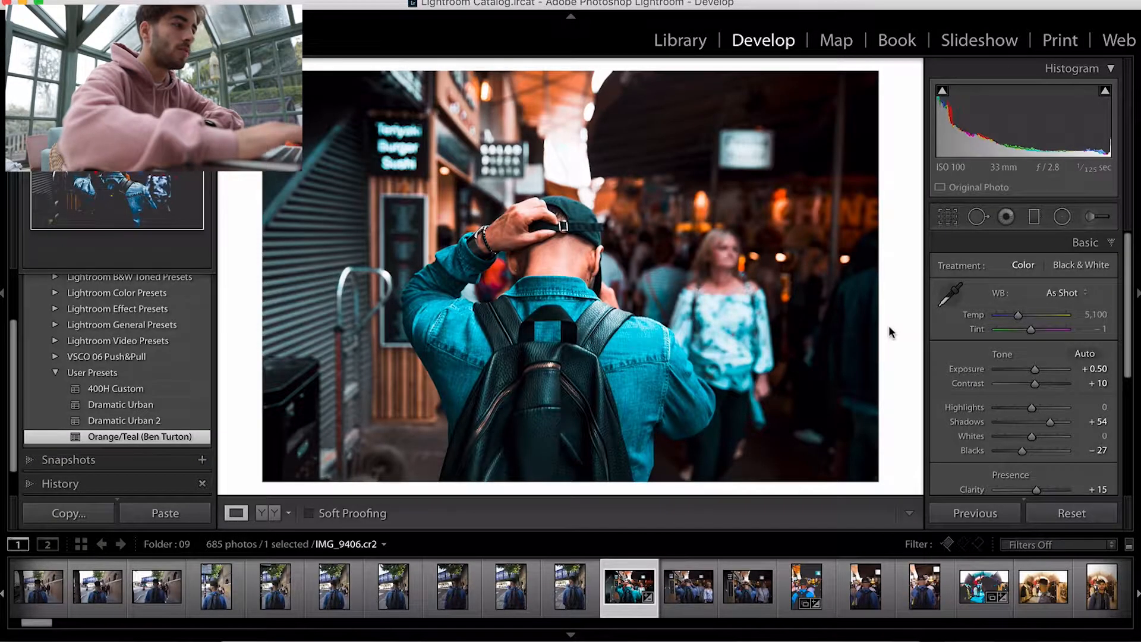
Step: Adjust the white balance temperature to 5,500
key("minus")
key("minus")
key("minus")
key("minus")
key("minus")
key("minus")
key("minus")
key("minus")
key("minus")
key("minus")
key("minus")
key("minus")
key("minus")
key("minus")
key("minus")
key("minus")
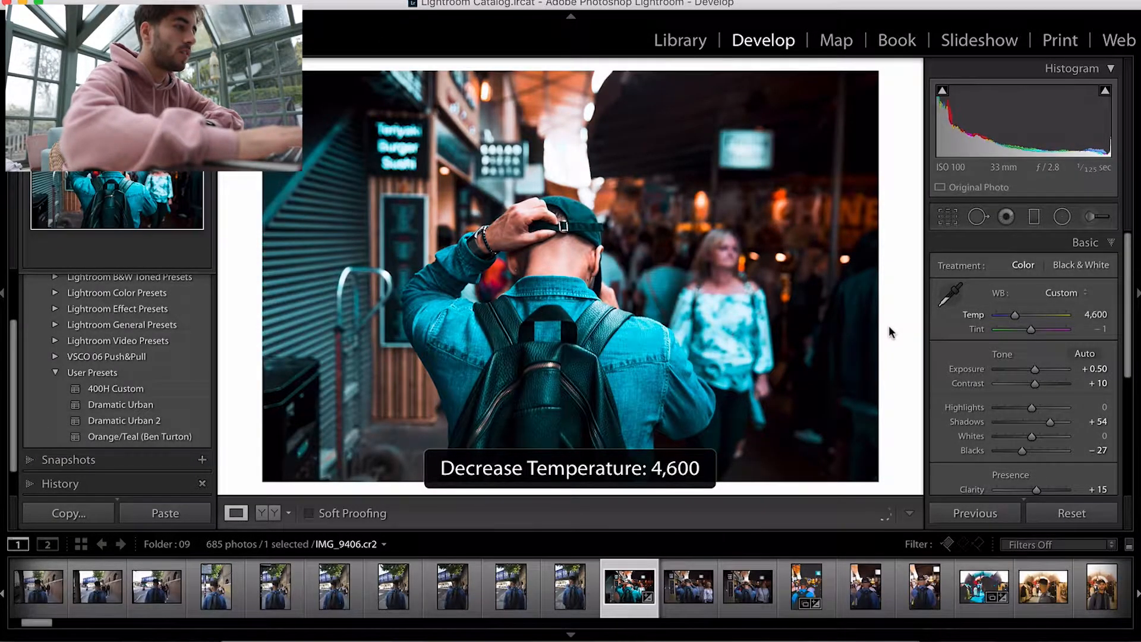
key("minus")
key("minus")
key("minus")
key("minus")
key("minus")
key("minus")
key("minus")
key("minus")
key("minus")
key("plus")
key("plus")
key("plus")
key("plus")
key("plus")
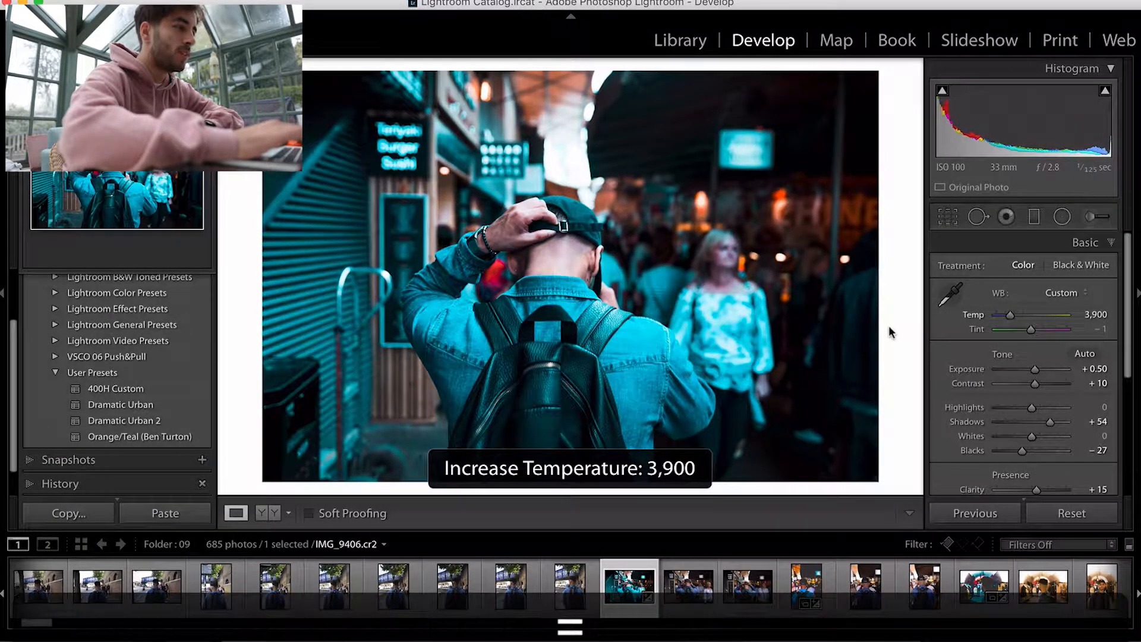
key("plus")
key("plus")
key("plus")
key("plus")
key("plus")
key("plus")
key("plus")
key("plus")
key("plus")
key("plus")
key("plus")
key("plus")
key("plus")
key("plus")
key("plus")
key("plus")
key("plus")
key("plus")
key("plus")
key("plus")
key("plus")
key("plus")
key("plus")
key("plus")
key("plus")
key("plus")
key("plus")
key("plus")
key("plus")
key("plus")
key("plus")
key("plus")
key("plus")
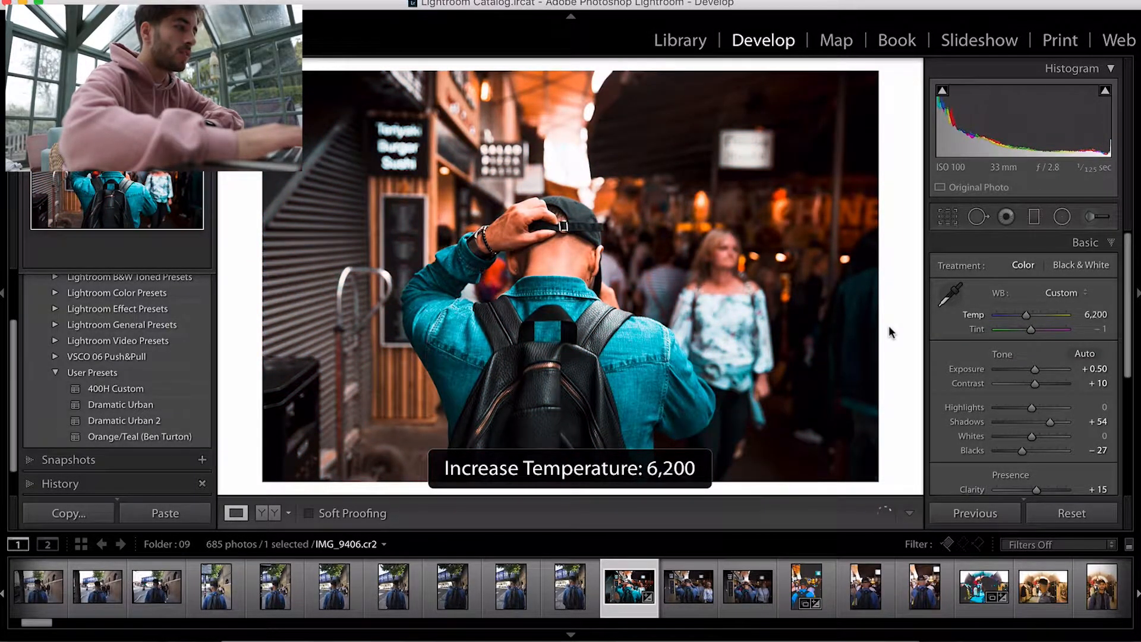
key("minus")
key("minus")
key("minus")
key("minus")
key("minus")
key("minus")
key("minus")
key("minus")
key("minus")
key("minus")
key("minus")
key("minus")
key("minus")
key("minus")
key("minus")
key("minus")
key("minus")
key("minus")
key("minus")
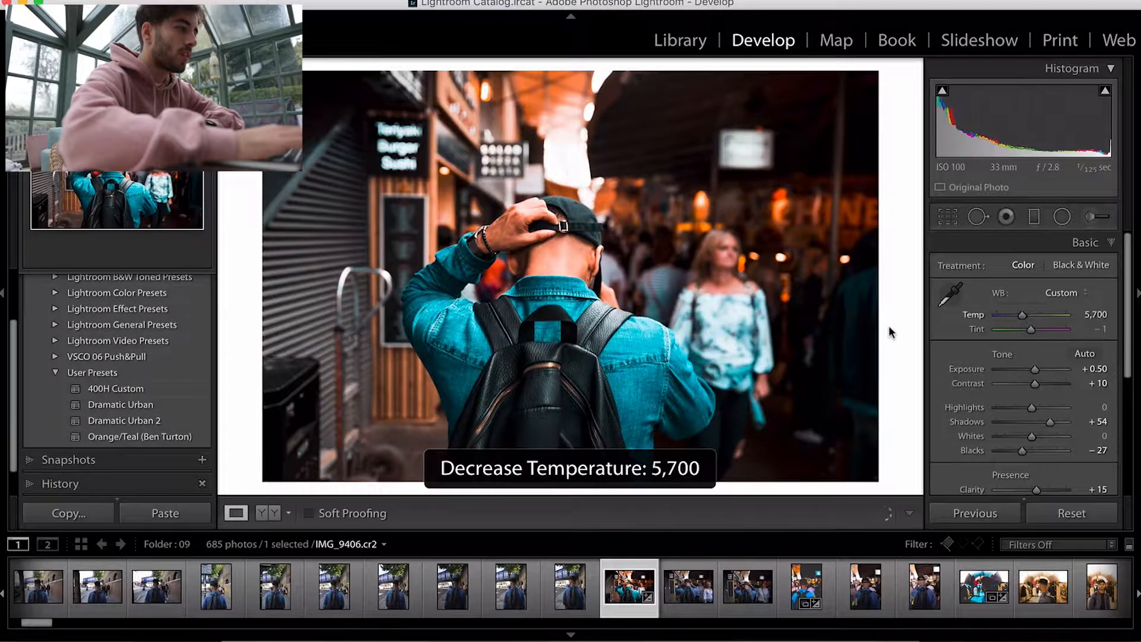
key("plus")
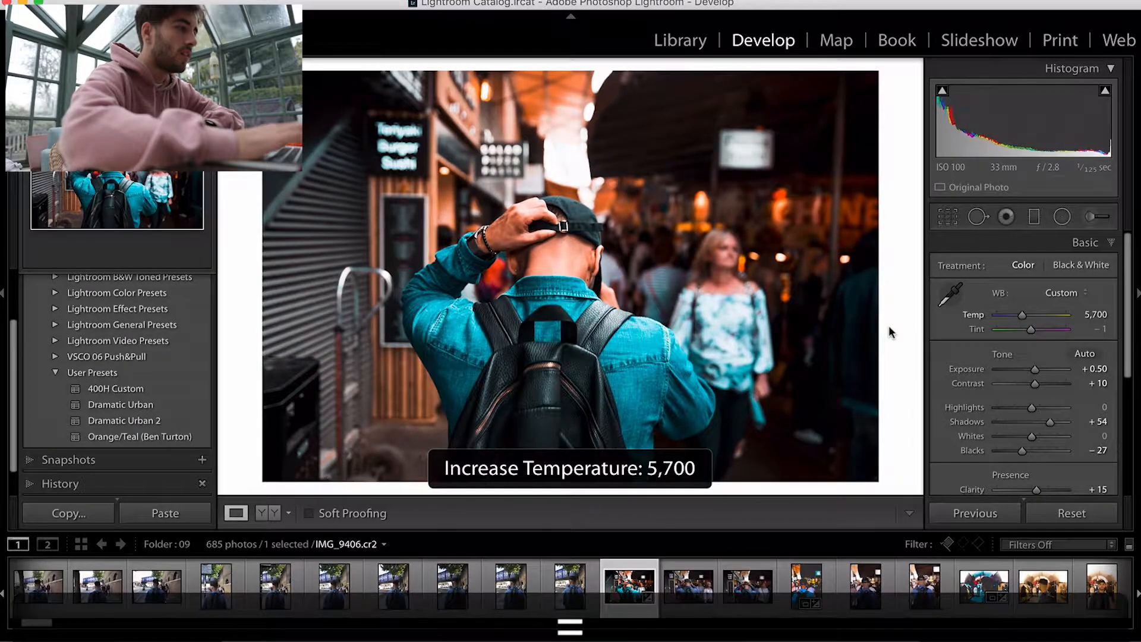
key("minus")
key("minus")
key("minus")
key("minus")
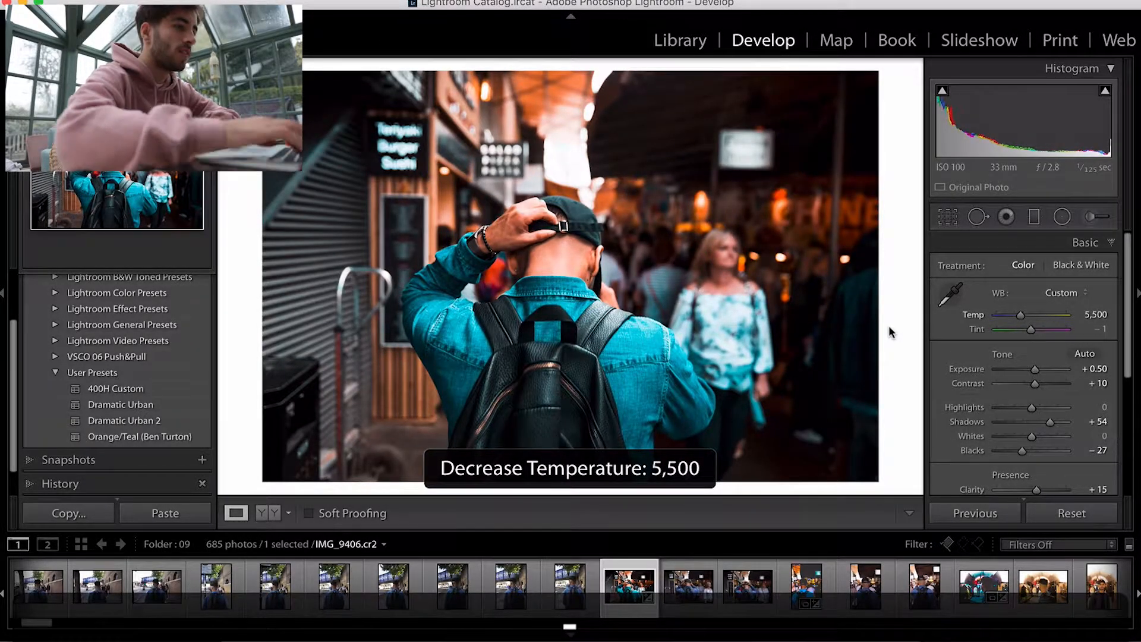
Step: Compare the before and after views of the photo and review the Basic panel settings
key("backslash")
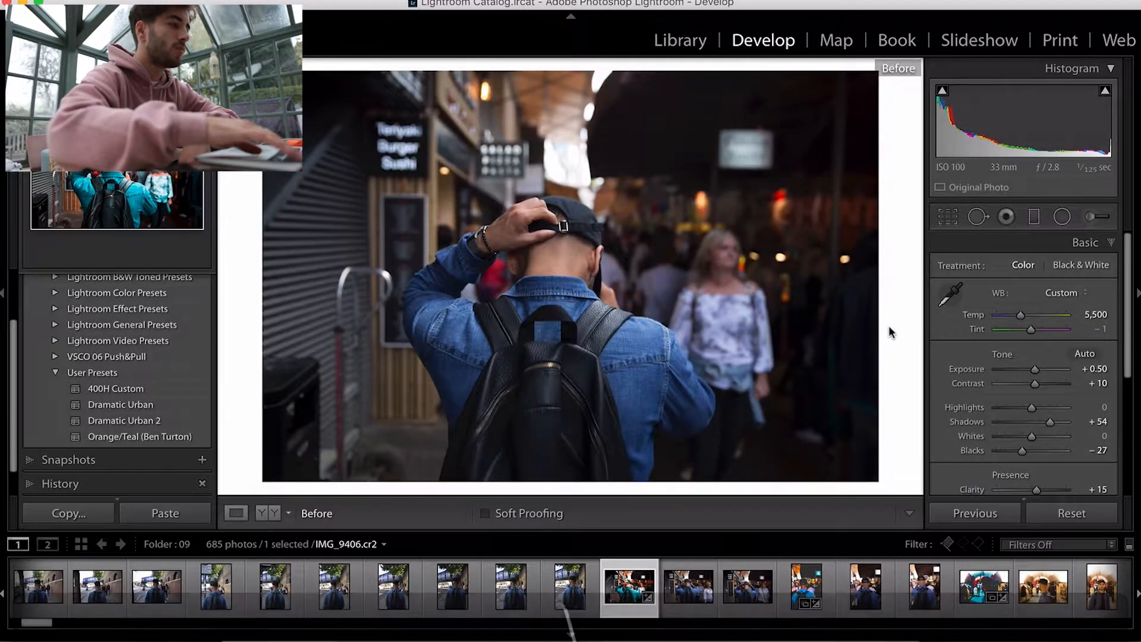
key("backslash")
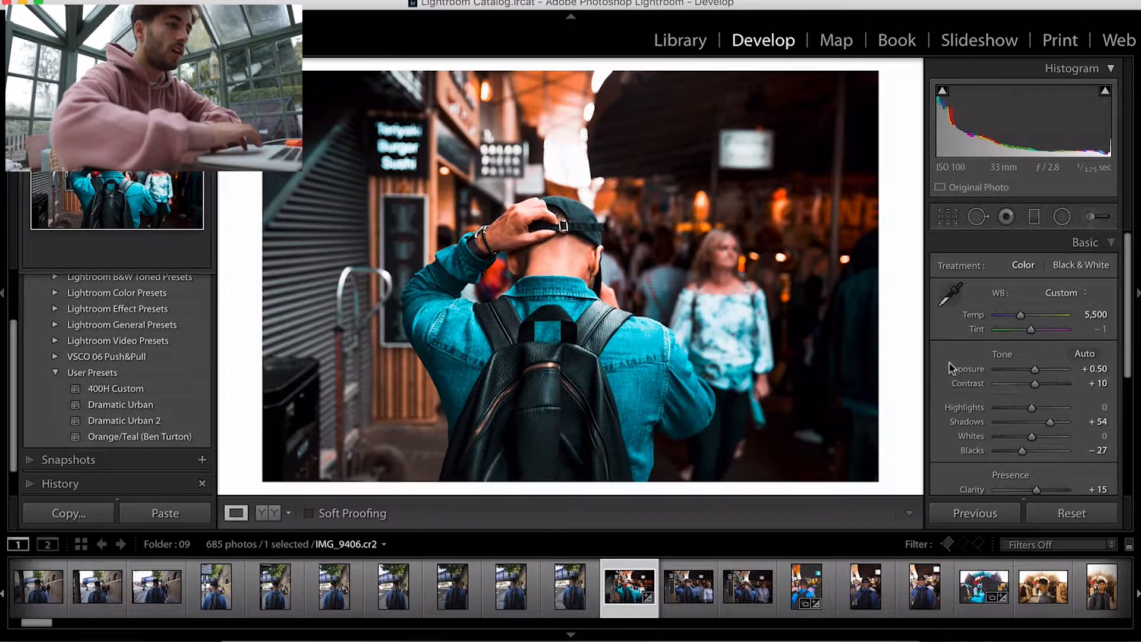
scroll(951, 397, "down", 6)
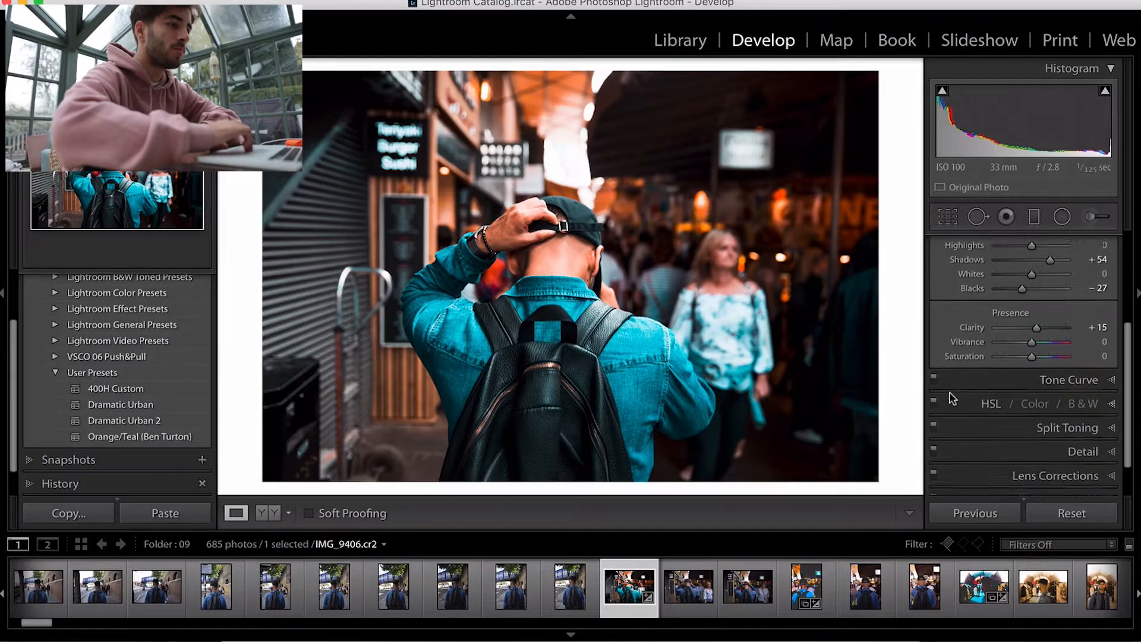
scroll(952, 398, "up", 3)
scroll(952, 397, "down", 3)
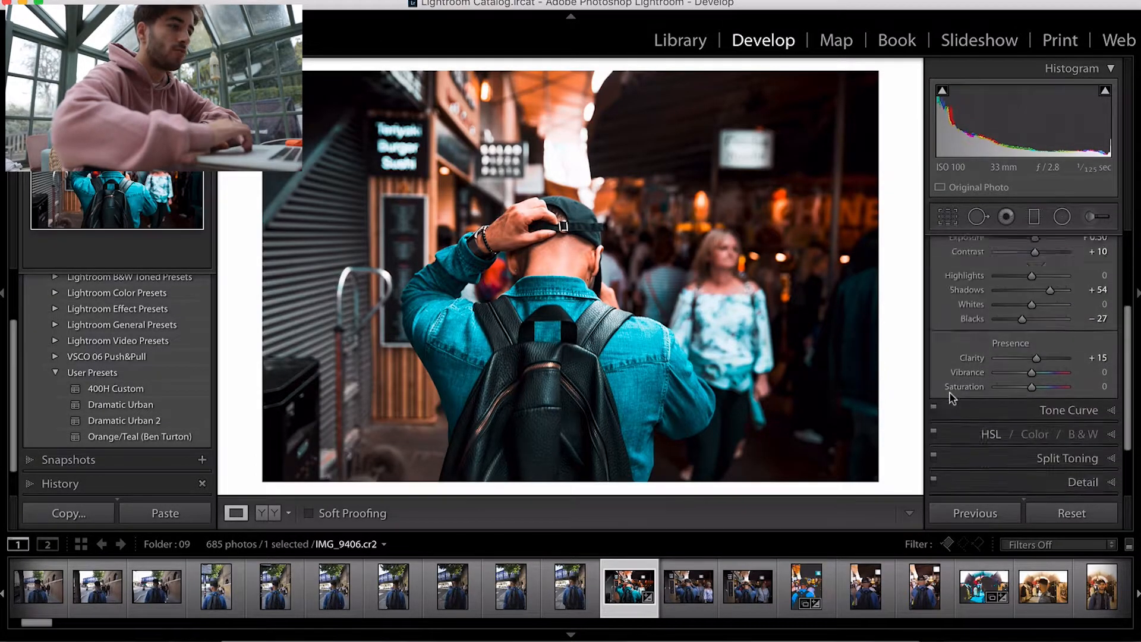
scroll(951, 397, "up", 5)
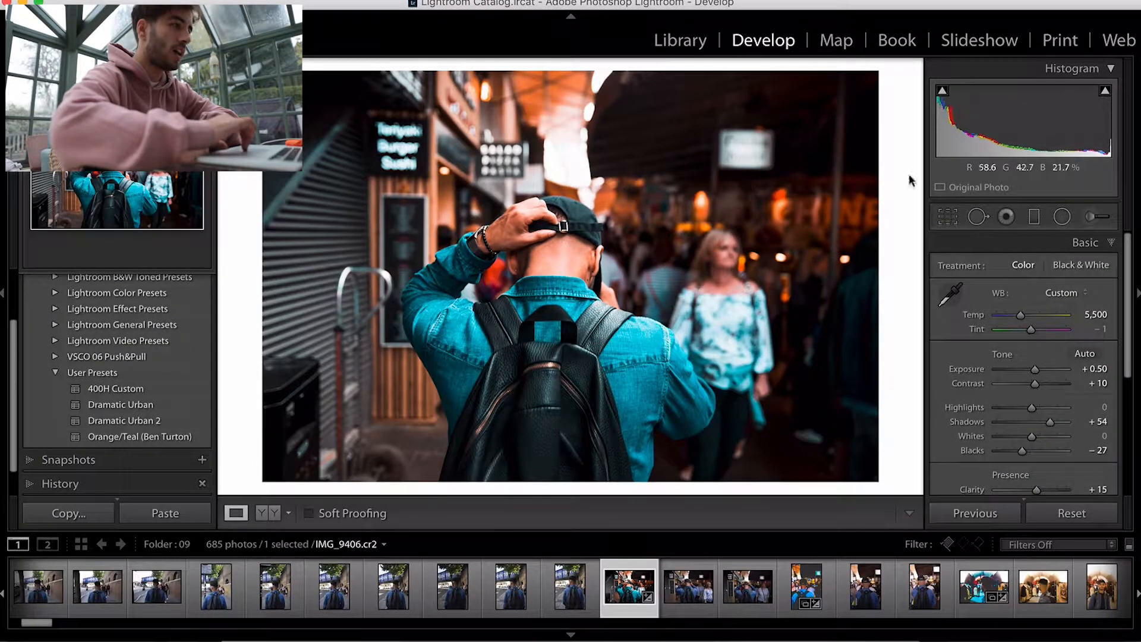
Step: Open the scooter street photo in folder 05 in Develop and apply the Orange/Teal (Ben Turton) preset
key("e")
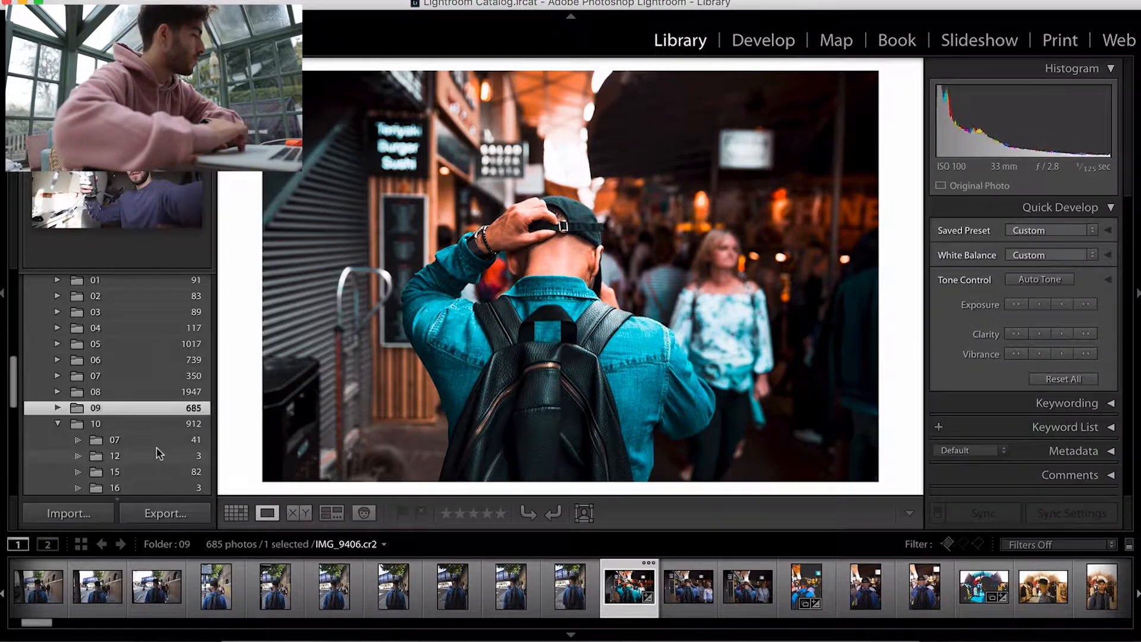
scroll(142, 368, "up", 8)
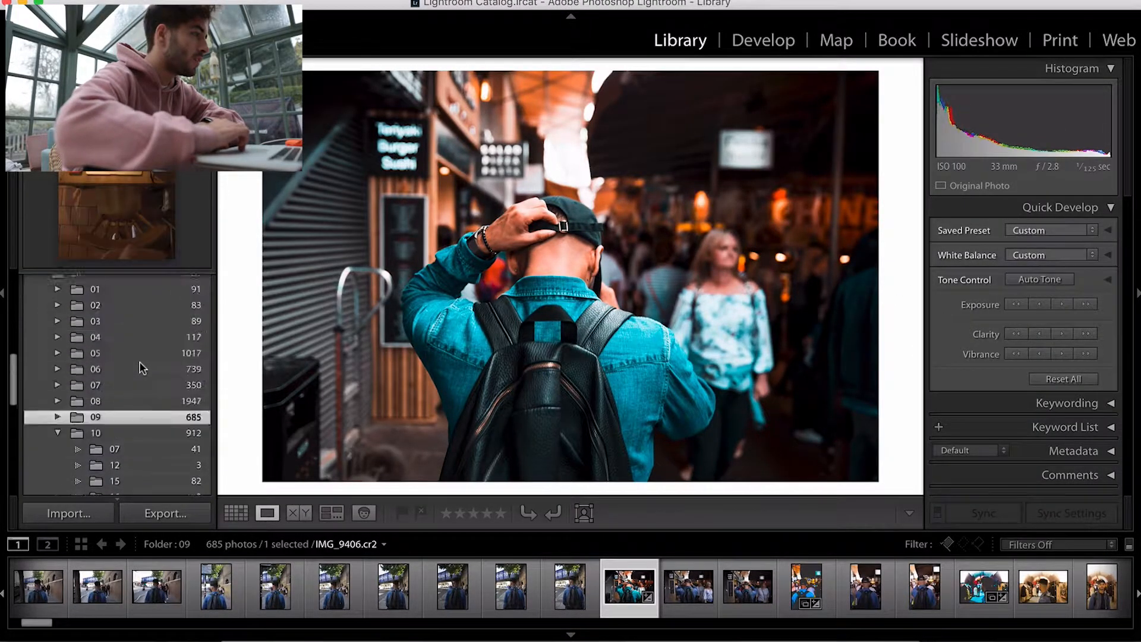
scroll(115, 433, "down", 6)
scroll(116, 434, "up", 6)
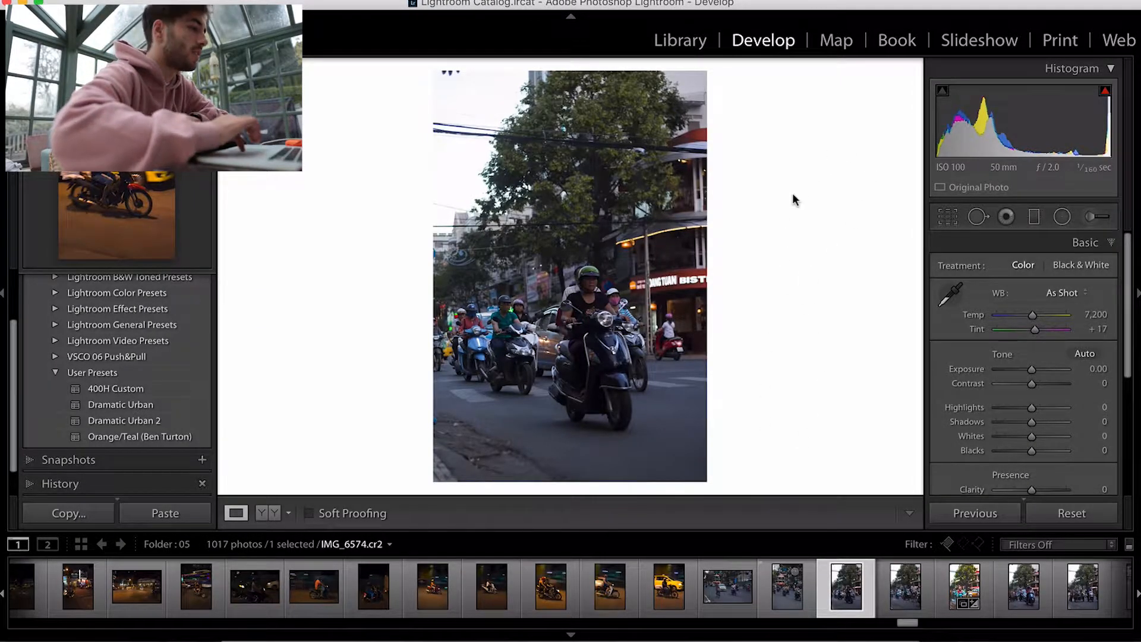
left_click(152, 436)
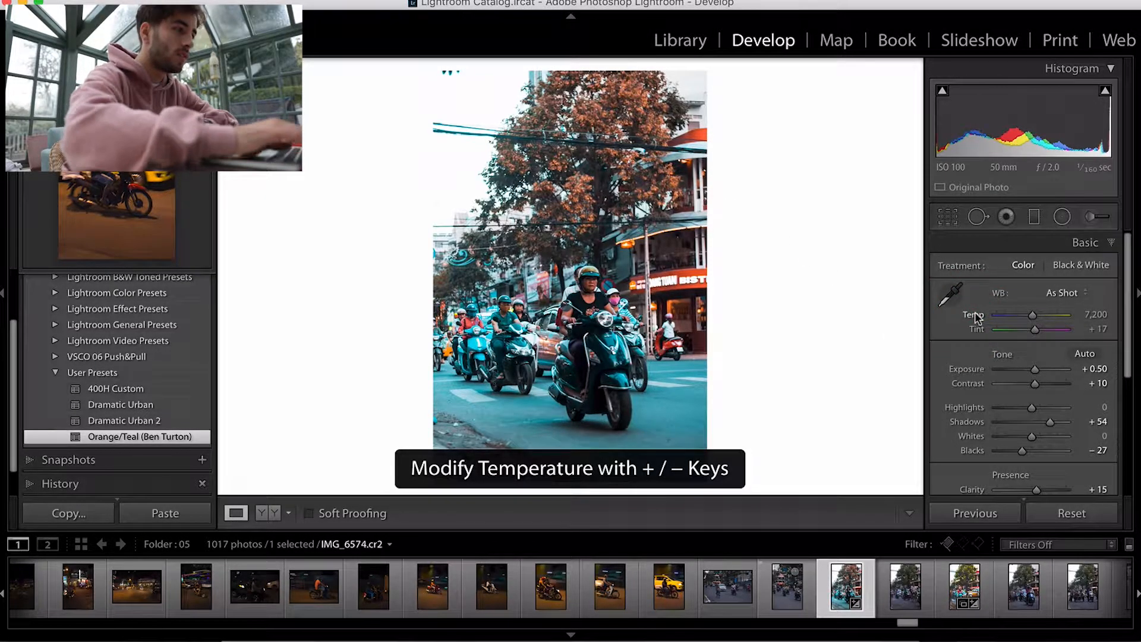
Step: Raise the white balance temperature to 8,350
key("plus")
key("plus")
key("plus")
key("plus")
key("plus")
key("plus")
key("plus")
key("plus")
key("plus")
key("plus")
key("plus")
key("plus")
key("plus")
key("plus")
key("plus")
key("plus")
key("plus")
key("plus")
key("minus")
key("plus")
key("plus")
key("plus")
key("plus")
key("plus")
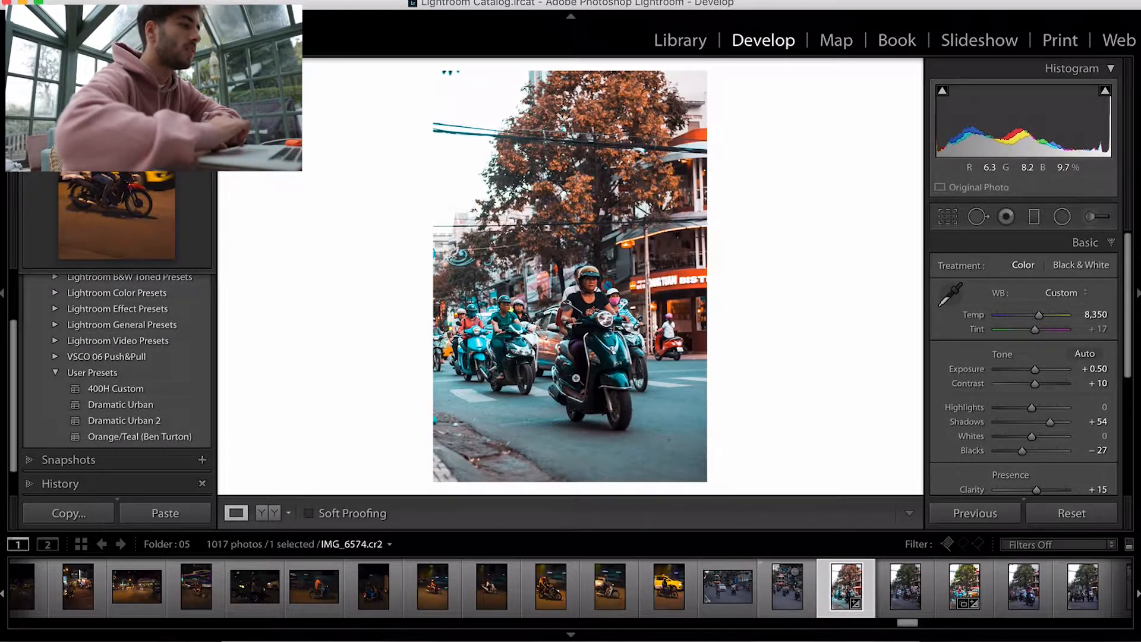
Step: Zoom into the scooters to inspect the colours up close, then return to the full view
left_click(504, 337)
left_click_drag(660, 395, 407, 193)
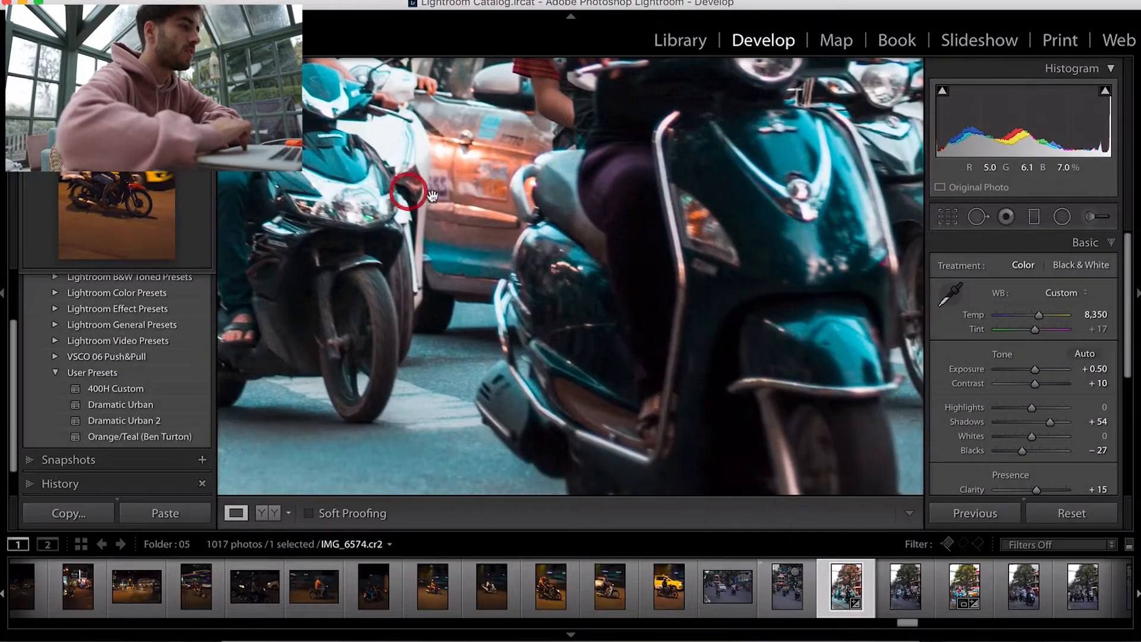
left_click(407, 193)
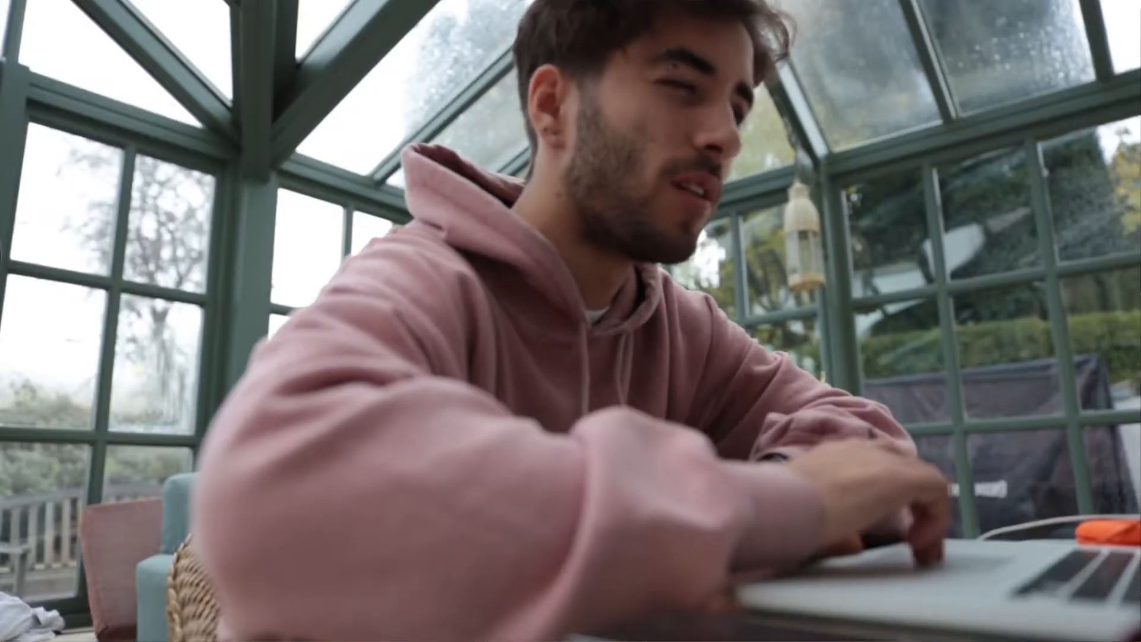
Step: Use the HSL Saturation targeted adjustment tool on the road to set Aqua to +10 and Blue to -41
scroll(1088, 290, "down", 5)
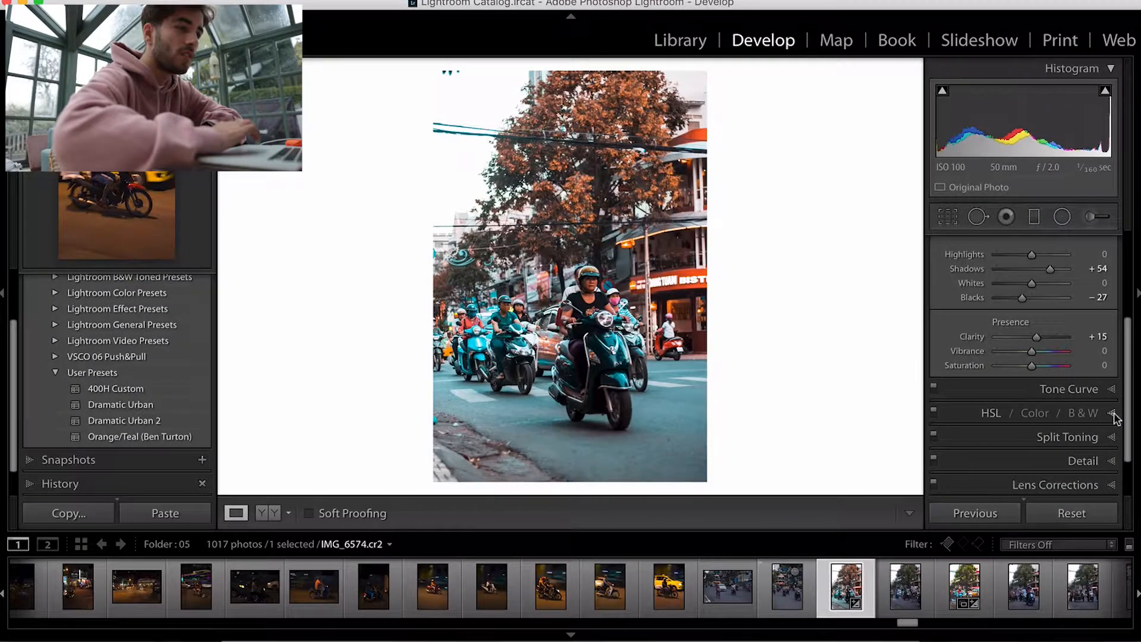
left_click(1114, 418)
scroll(1065, 270, "up", 1)
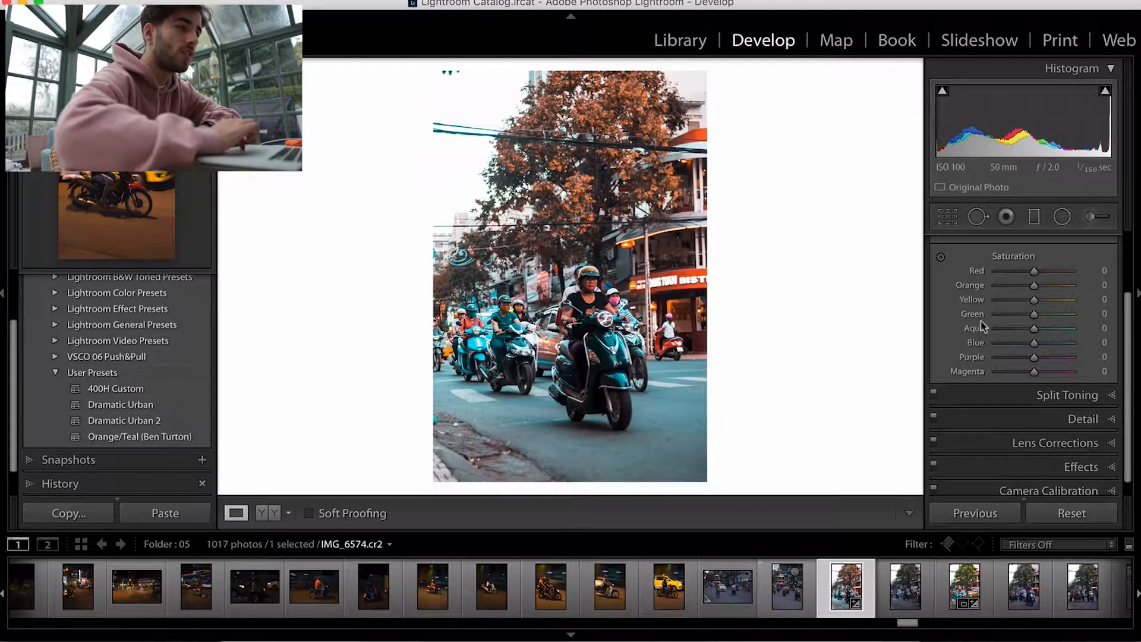
left_click(942, 261)
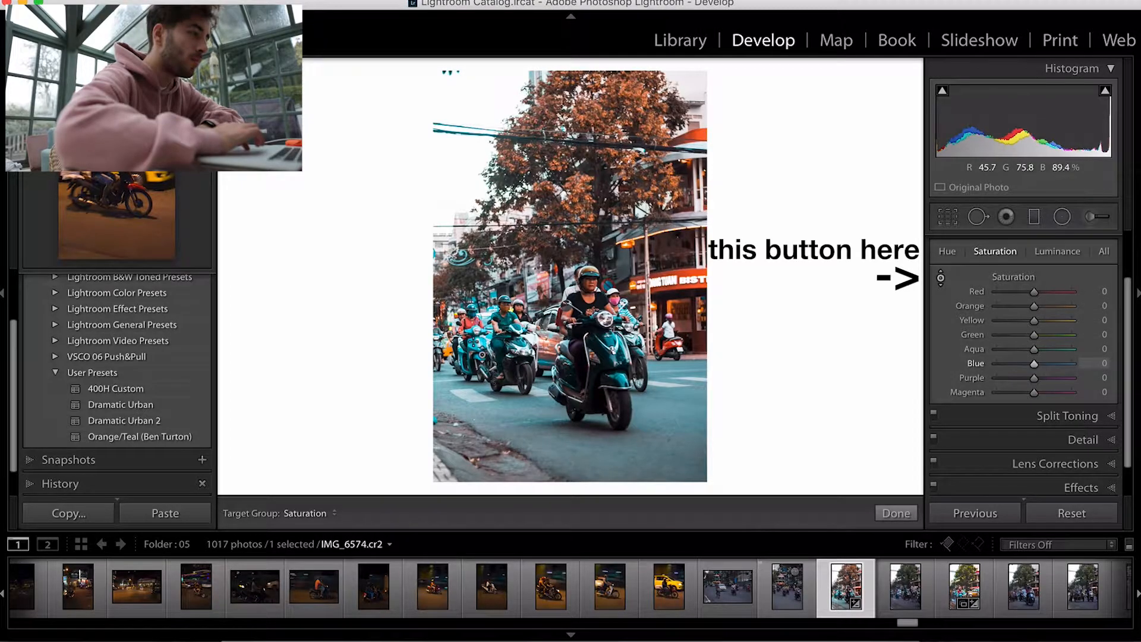
left_click_drag(477, 350, 500, 189)
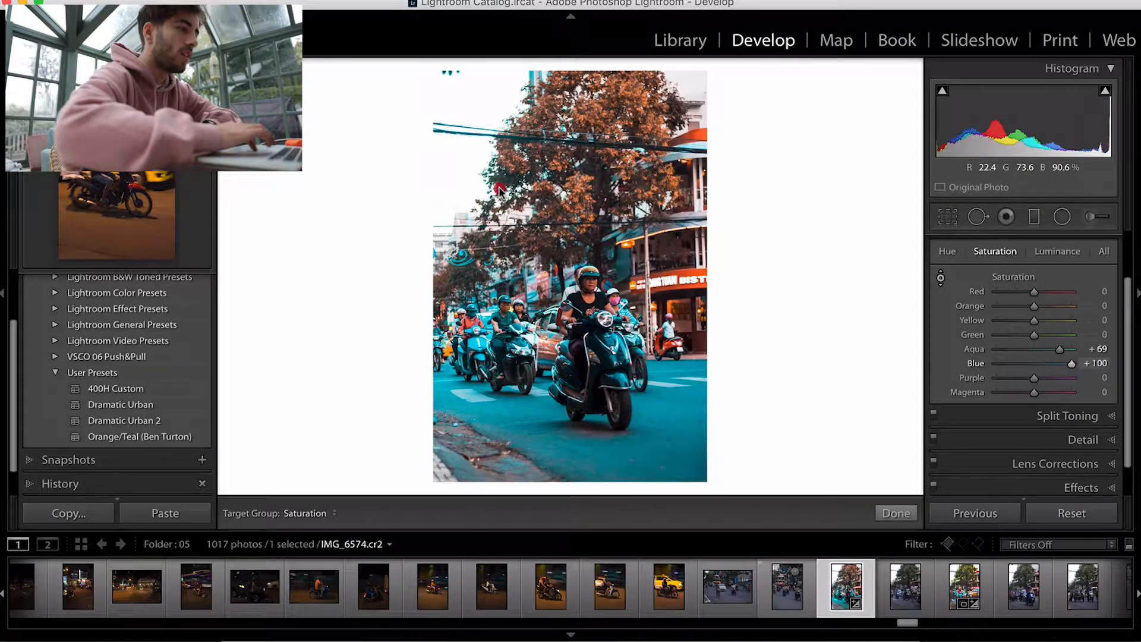
left_click_drag(499, 191, 502, 344)
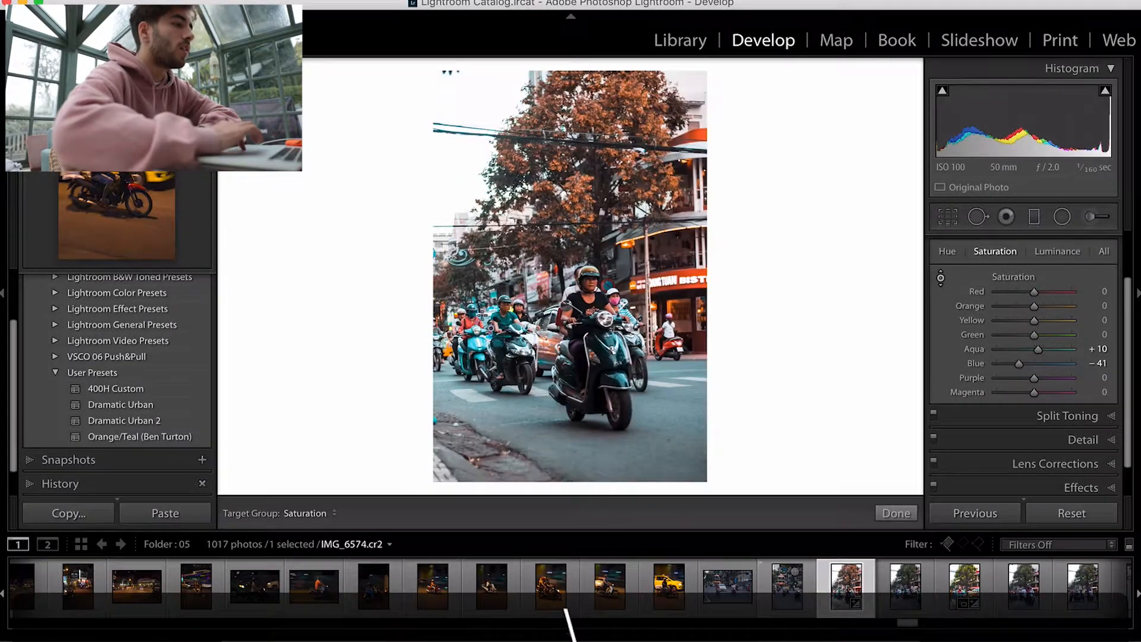
Step: Crop the scooter photo to a 4 x 5 / 8 x 10 aspect ratio, shifting the frame slightly upward
left_click(963, 217)
left_click(1057, 272)
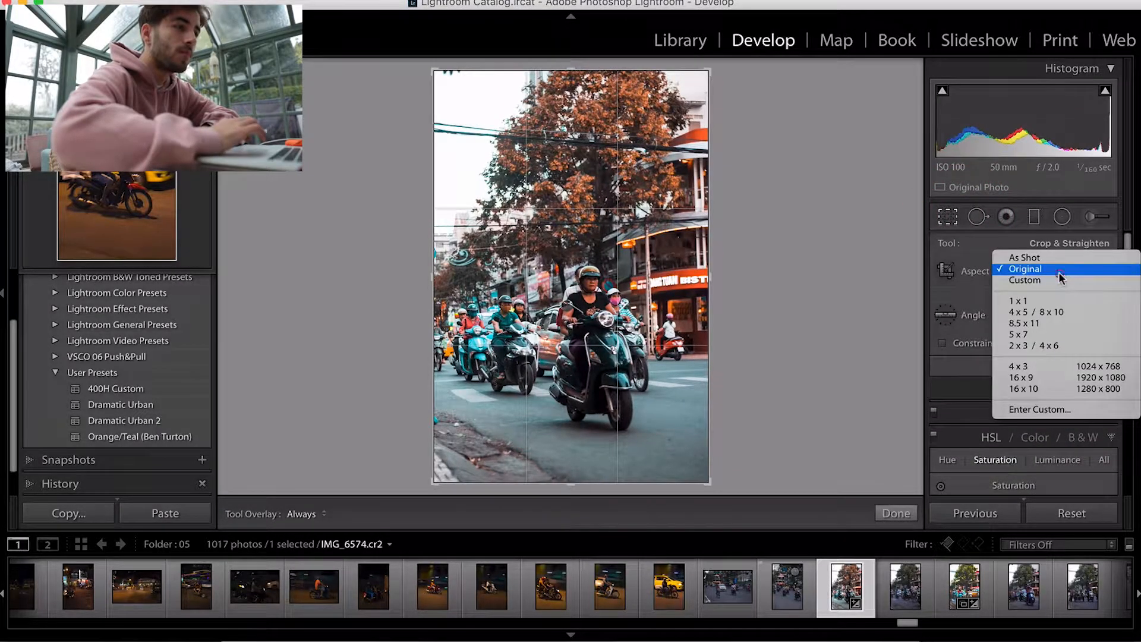
left_click(1063, 313)
left_click_drag(587, 357, 588, 346)
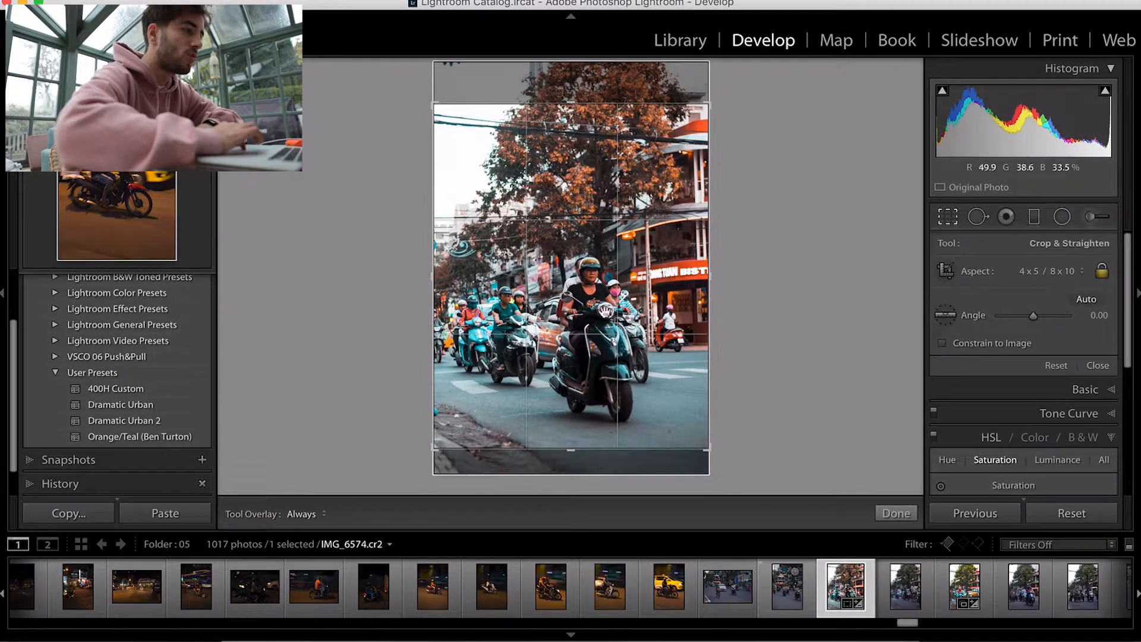
left_click(1098, 364)
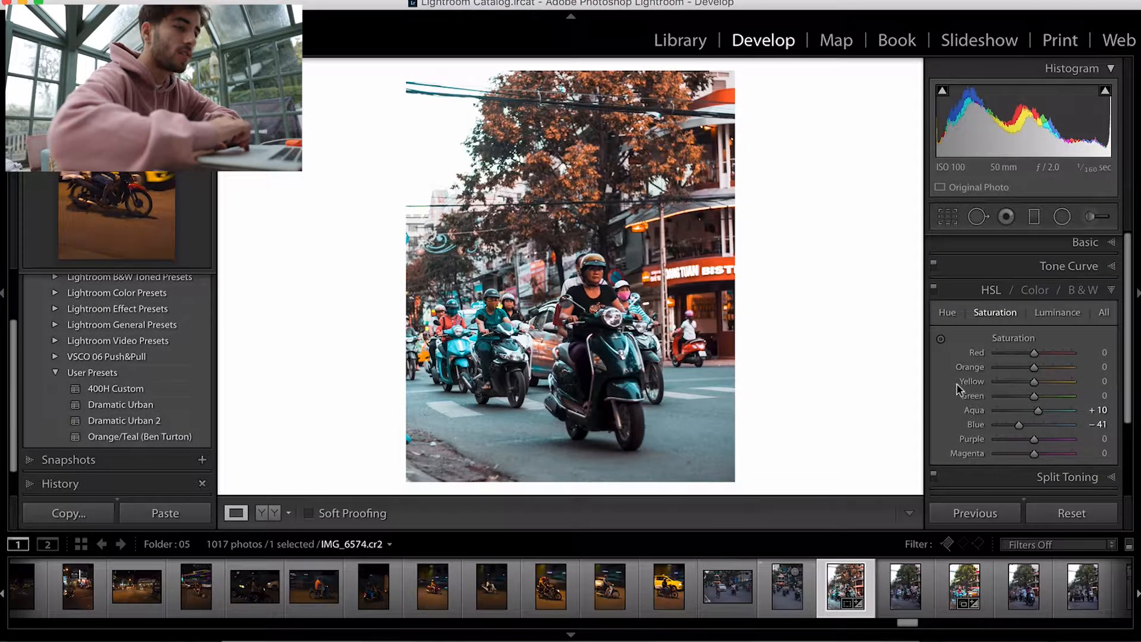
Step: Open folder 08, select the red double-decker bus photo and apply the Orange/Teal (Ben Turton) preset
left_click(682, 40)
scroll(184, 392, "down", 5)
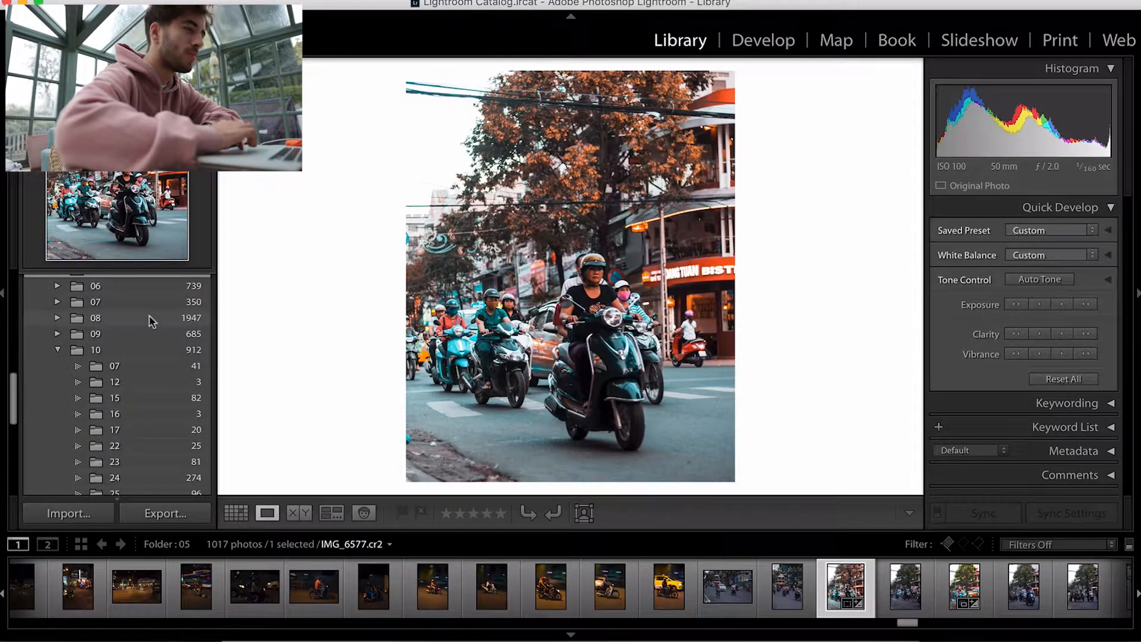
left_click(149, 319)
scroll(977, 583, "right", 20)
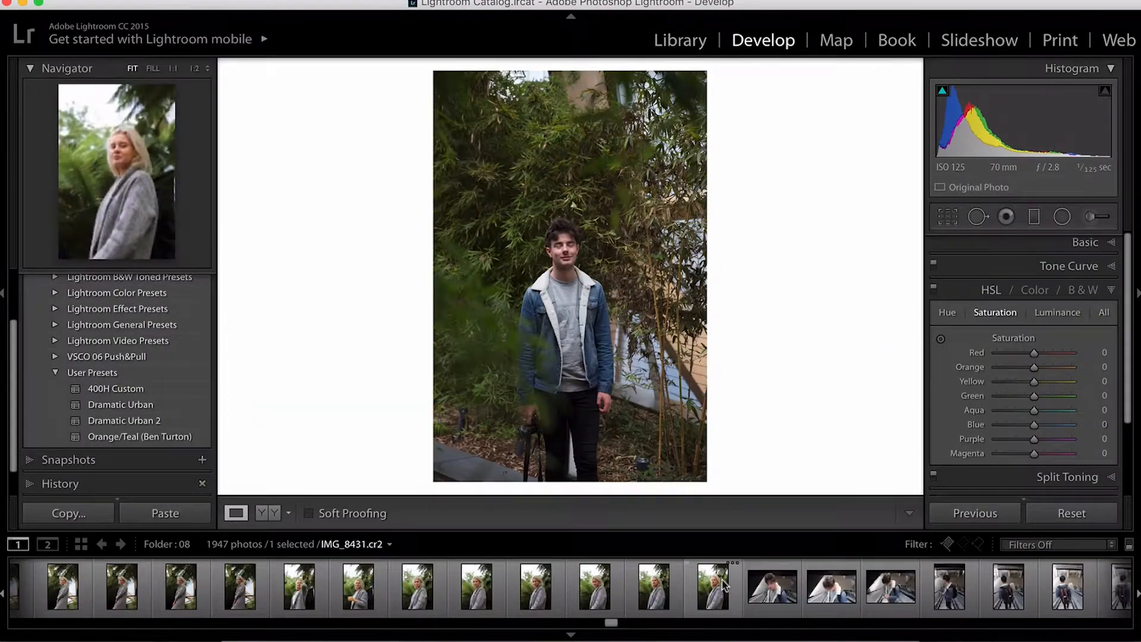
scroll(724, 586, "right", 10)
scroll(723, 585, "right", 10)
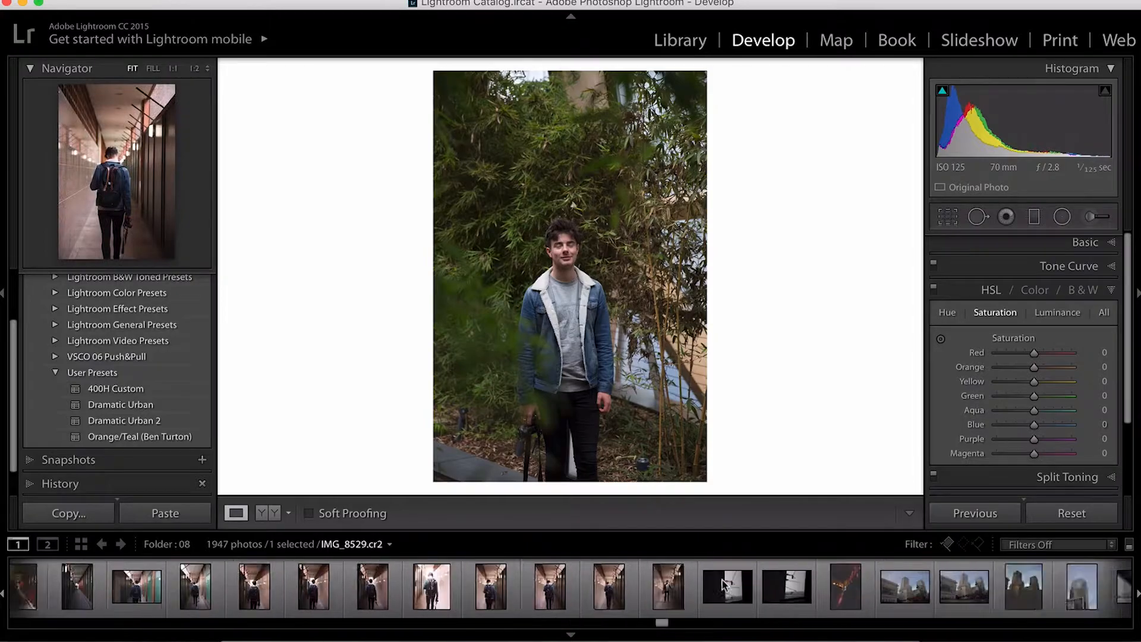
scroll(724, 585, "right", 10)
scroll(901, 585, "right", 10)
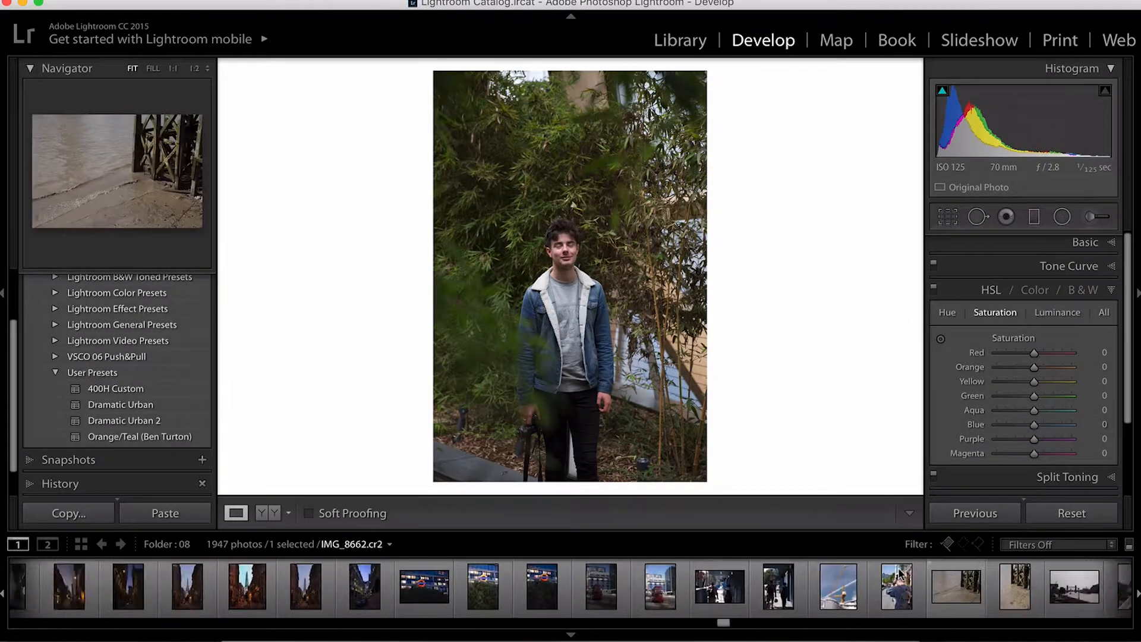
scroll(900, 585, "left", 10)
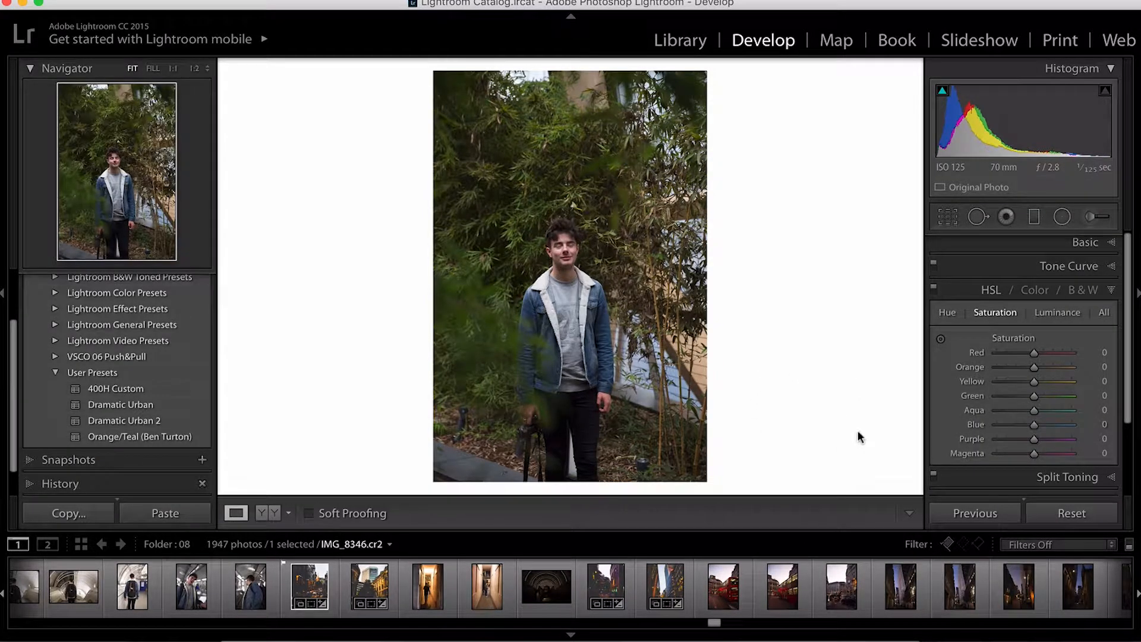
left_click(782, 586)
left_click(139, 437)
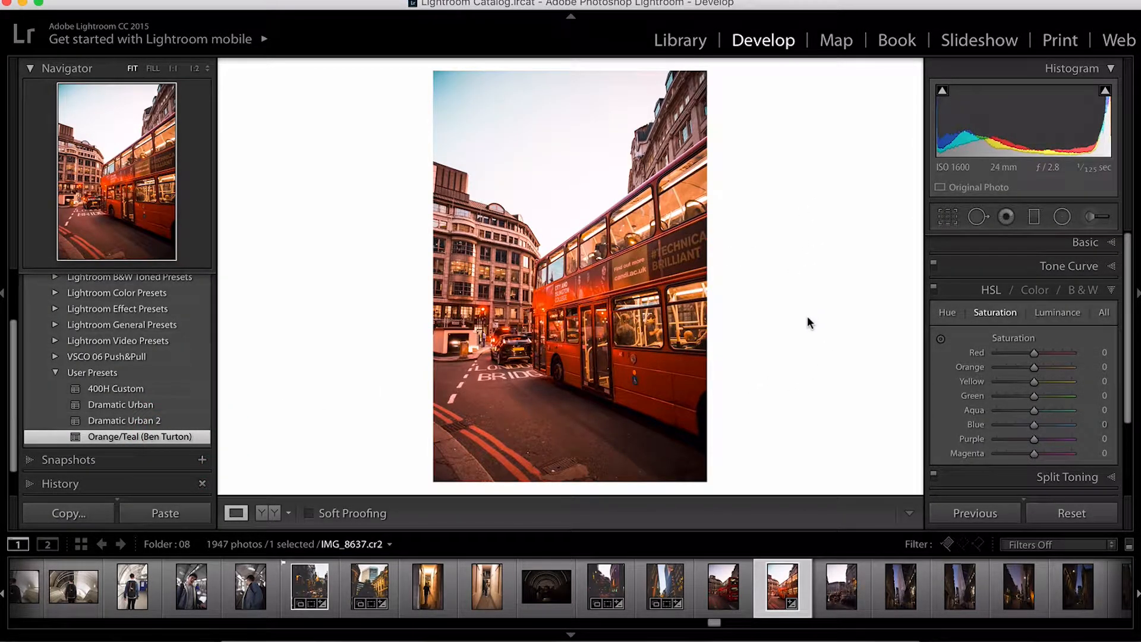
Step: Lower the bus photo's white balance temperature to 4,300, comparing the result with the original
key("backslash")
key("backslash")
key("backslash")
key("backslash")
left_click(1049, 242)
left_click(973, 314)
key("Down")
key("Down")
key("Down")
key("Down")
key("Down")
key("Down")
key("Down")
key("Down")
key("Down")
key("Down")
key("Down")
key("Down")
key("Down")
key("Down")
key("Down")
key("Down")
key("Down")
key("Down")
key("Down")
key("Down")
key("Down")
key("Down")
key("Down")
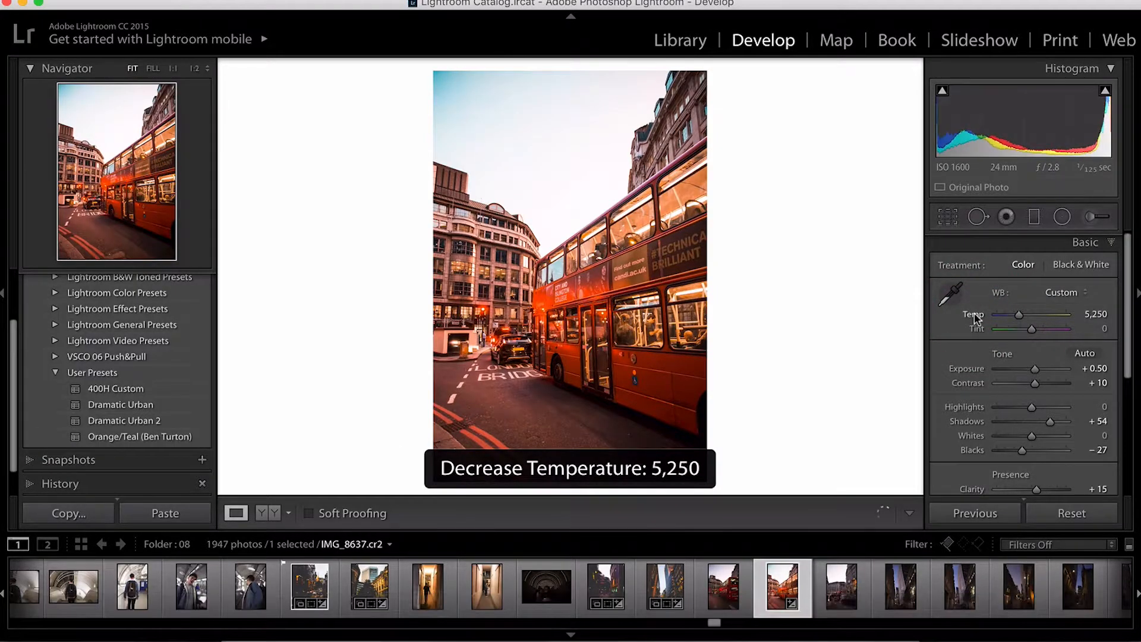
key("Down")
key("Down")
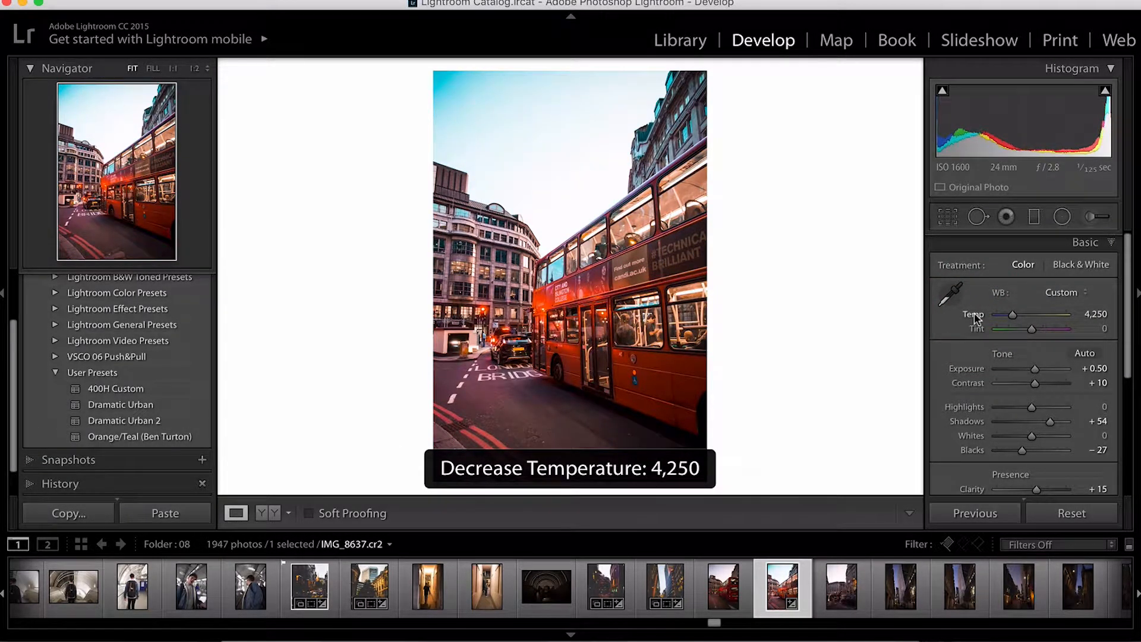
key("Up")
key("Up")
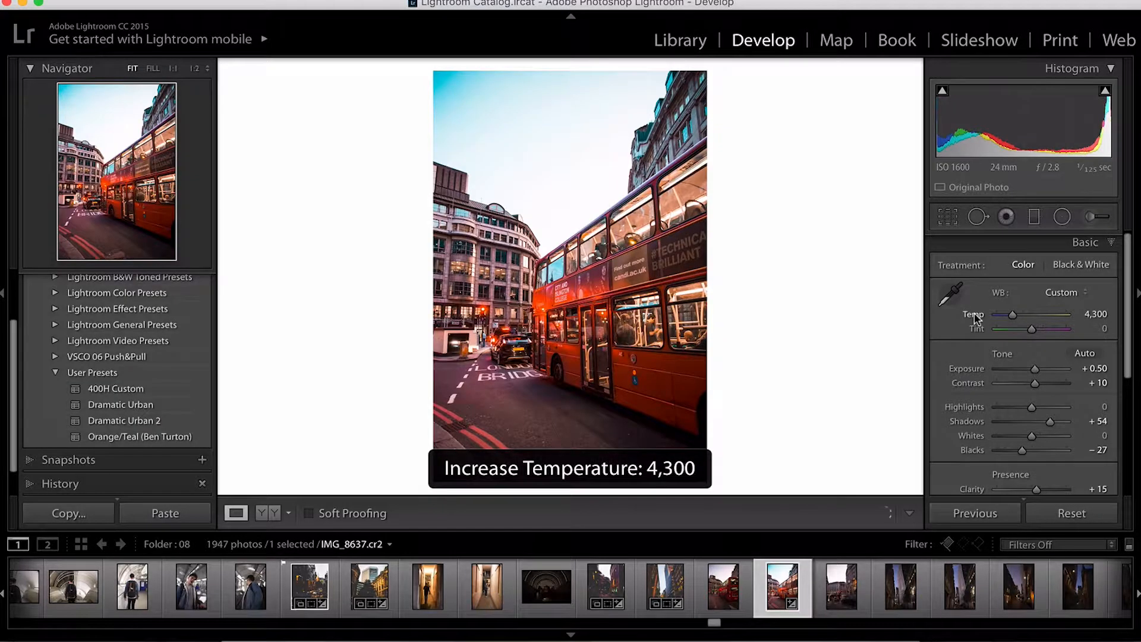
key("backslash")
key("backslash")
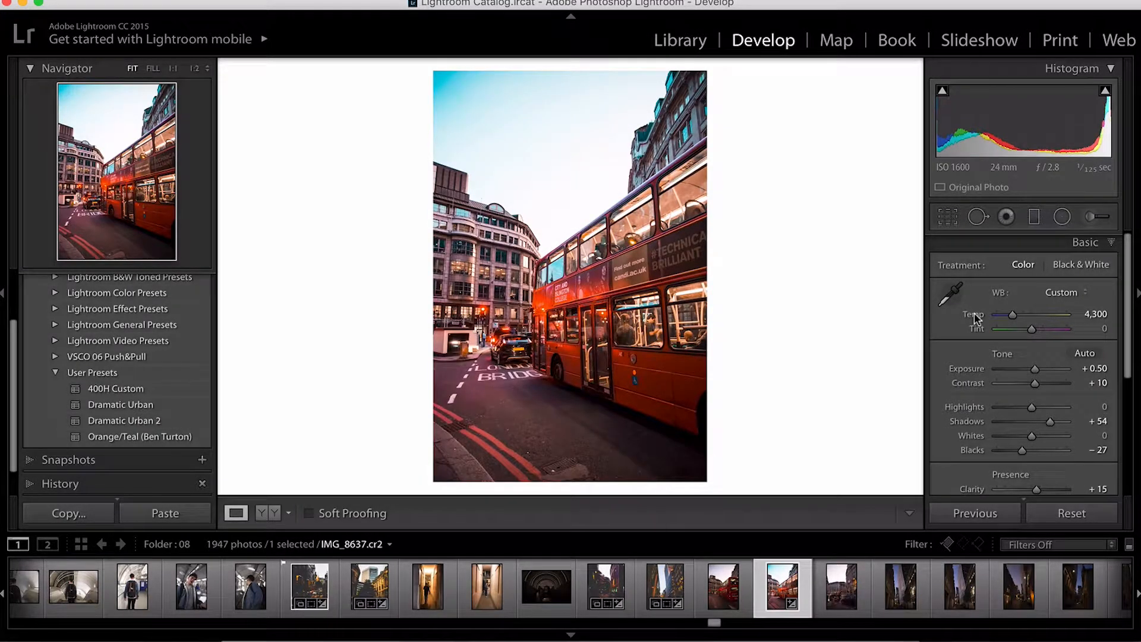
Step: Crop the bus photo to a 4 x 5 / 8 x 10 aspect ratio
left_click(948, 217)
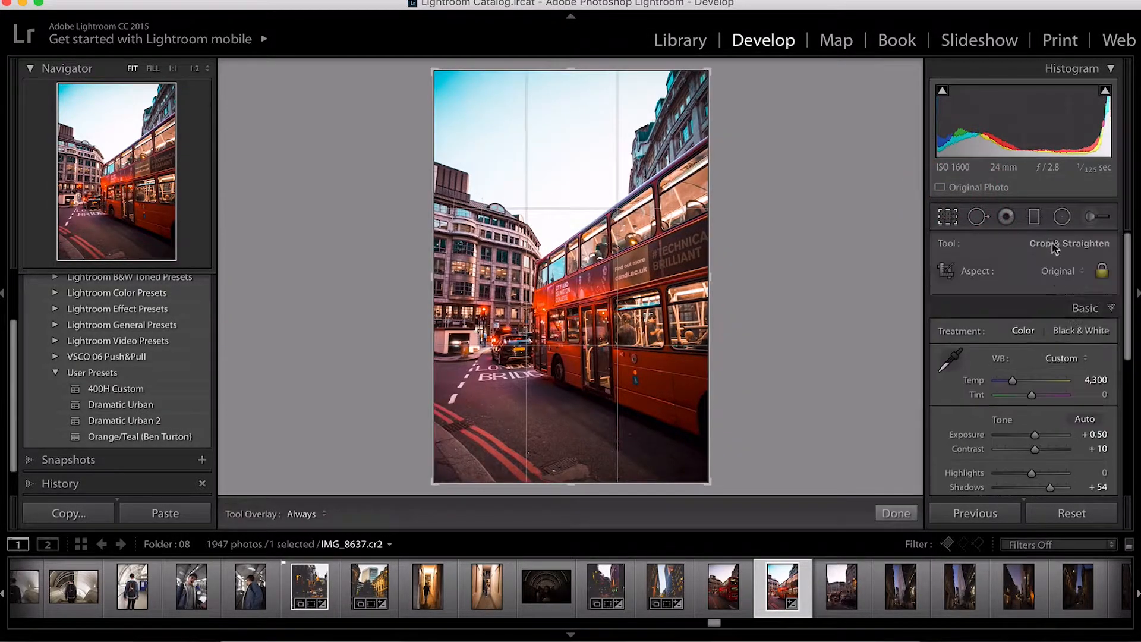
left_click(1066, 272)
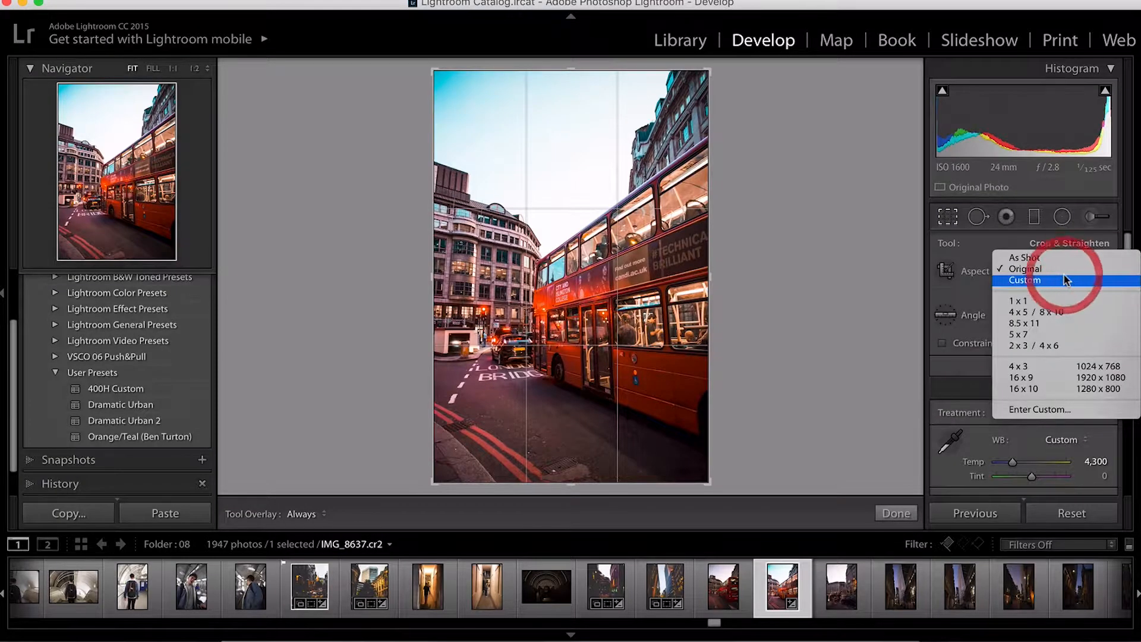
left_click(1073, 310)
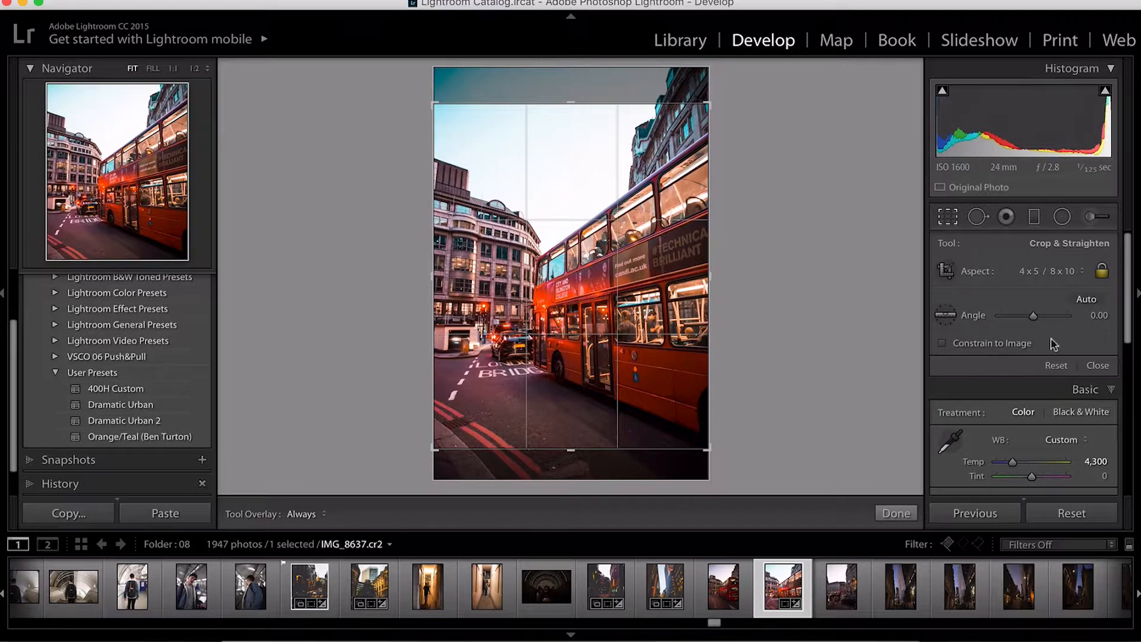
left_click(1099, 365)
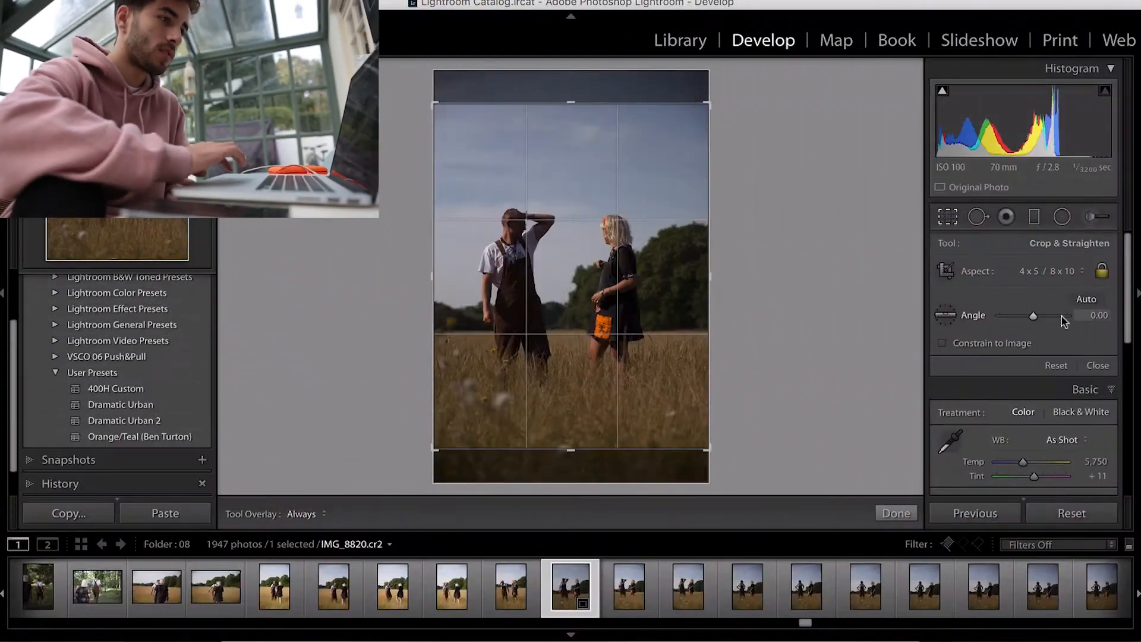
left_click(1097, 365)
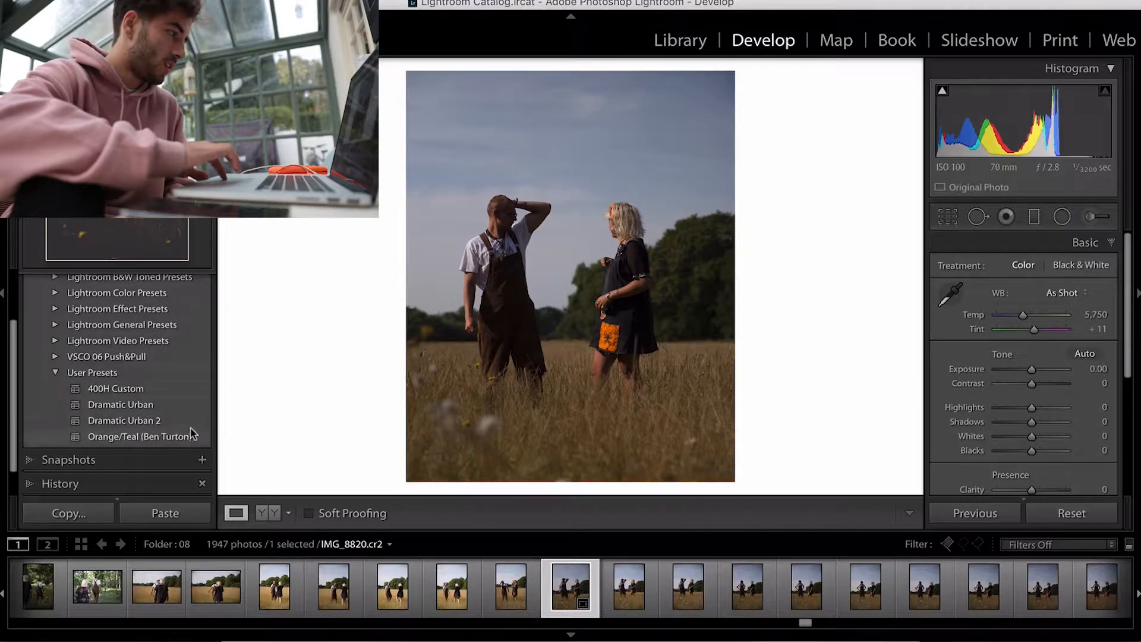
Step: Apply the Orange/Teal (Ben Turton) preset to the couple-in-field photo and raise exposure to +0.90
left_click(167, 437)
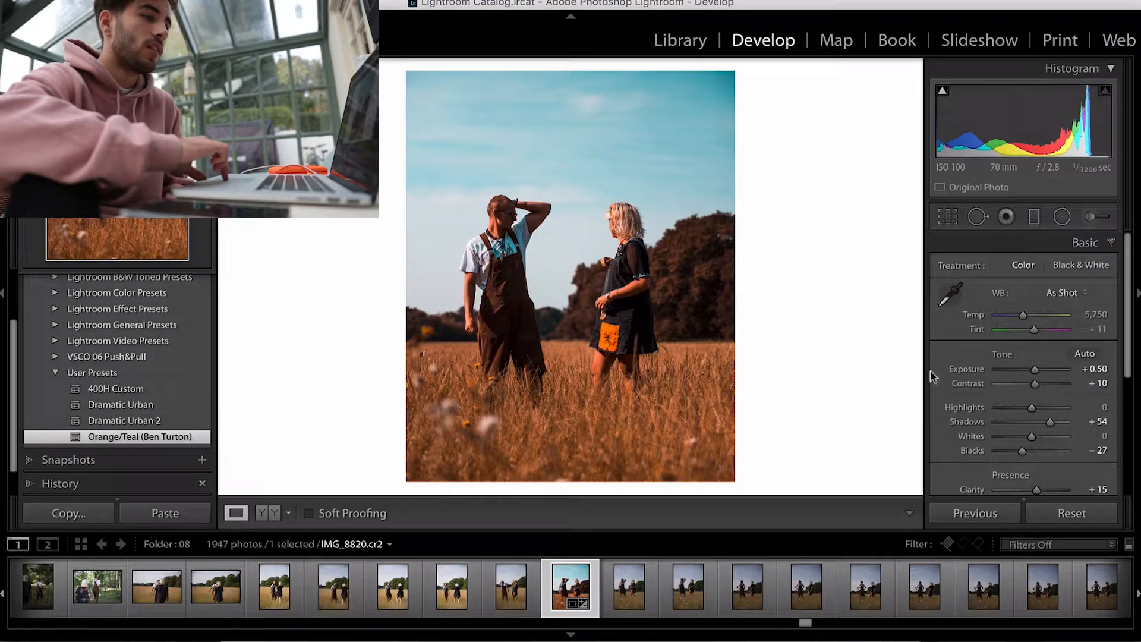
key("Up")
key("Up")
key("Up")
key("Up")
key("Down")
key("Up")
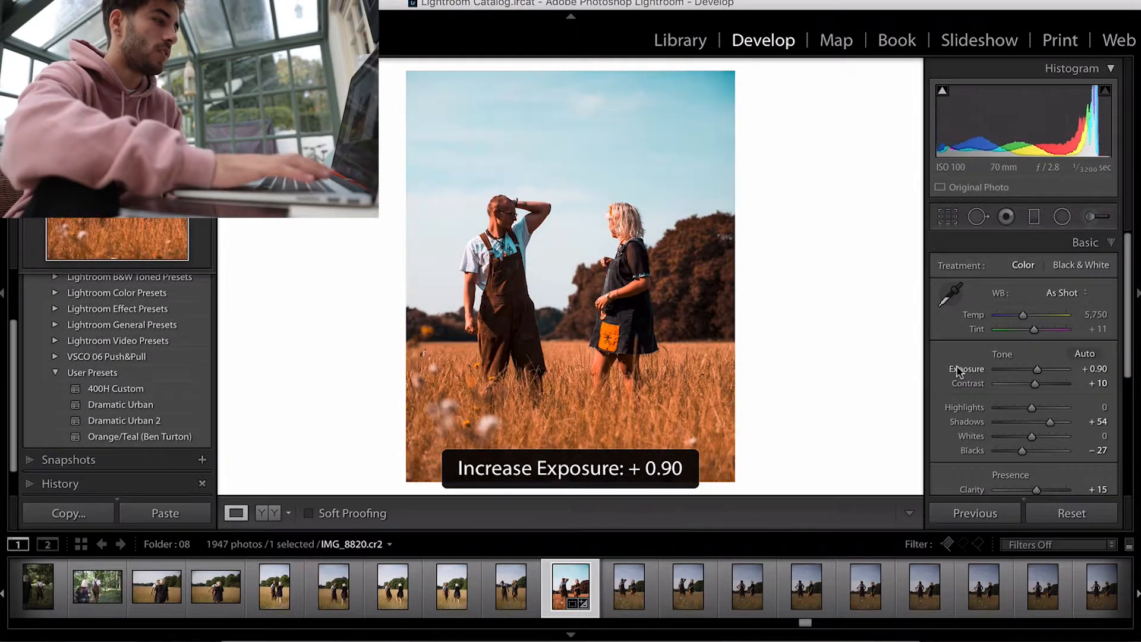
Step: Lower the white balance temperature of the field photo to 5,350
left_click(976, 319)
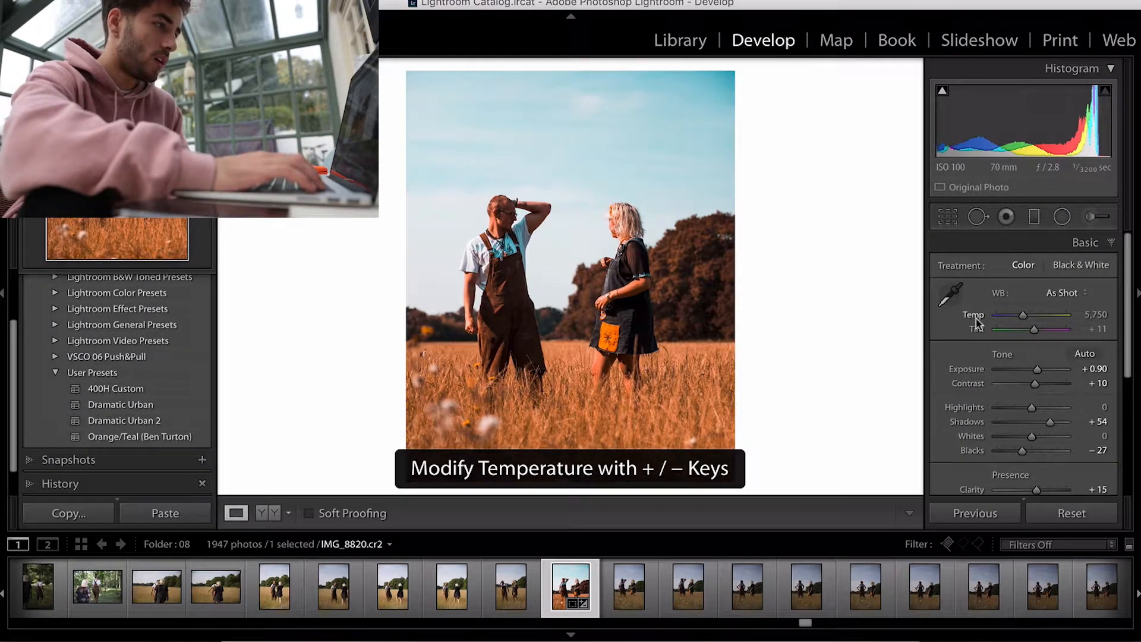
key("Down")
key("Down")
key("Down")
key("Down")
key("Down")
key("Down")
key("Down")
key("Down")
key("Down")
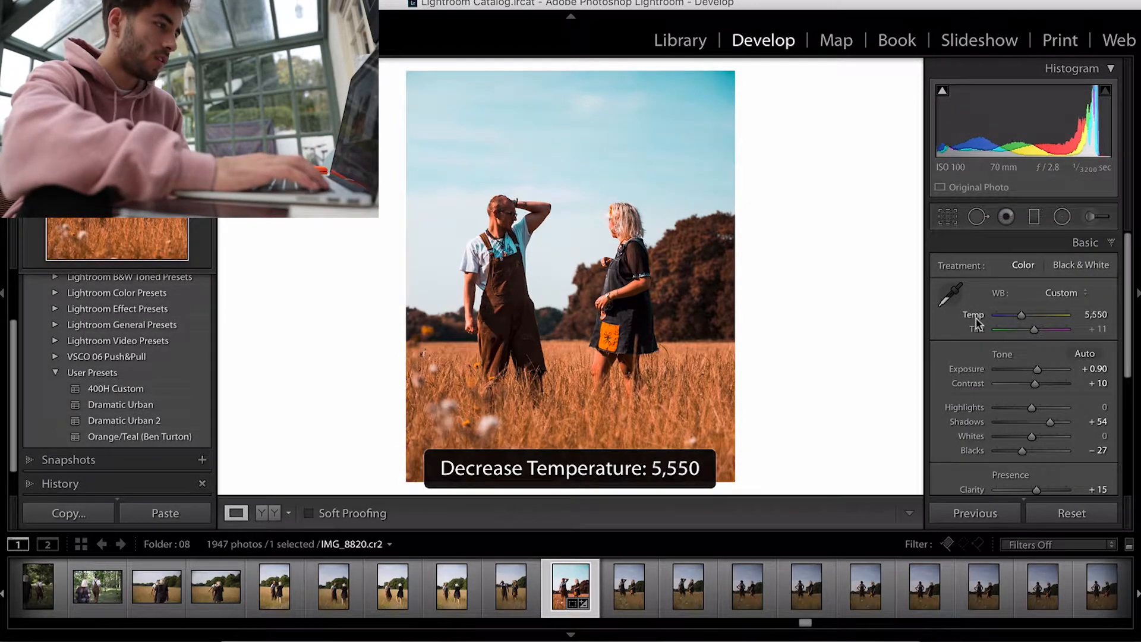
key("Down")
key("Down")
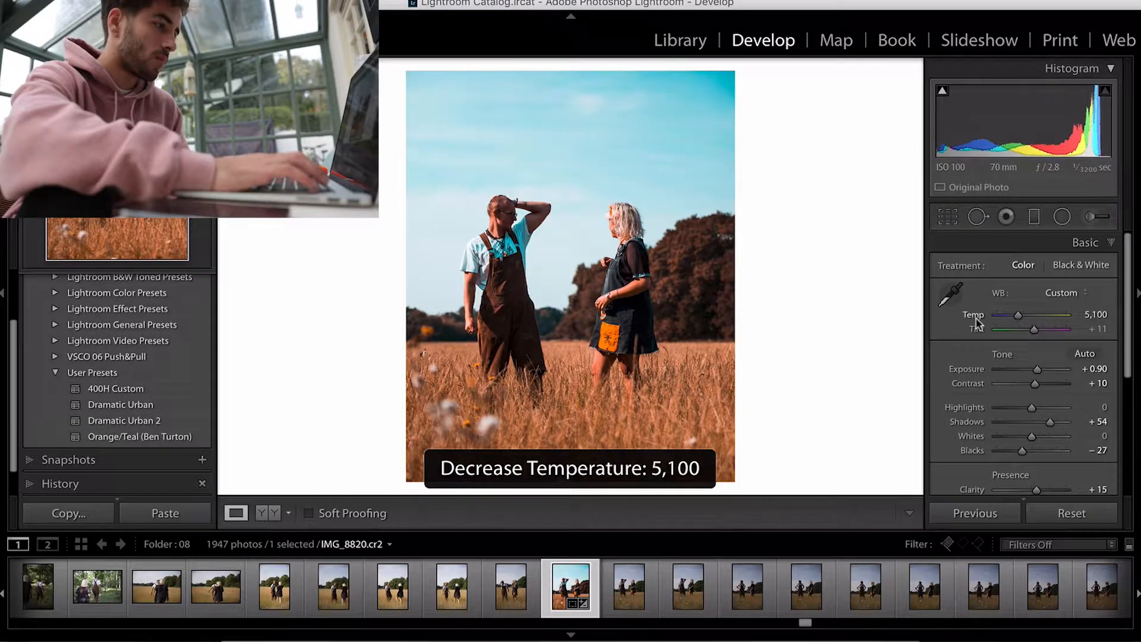
key("Up")
key("Up")
key("Up")
key("Up")
key("Up")
key("Up")
key("Up")
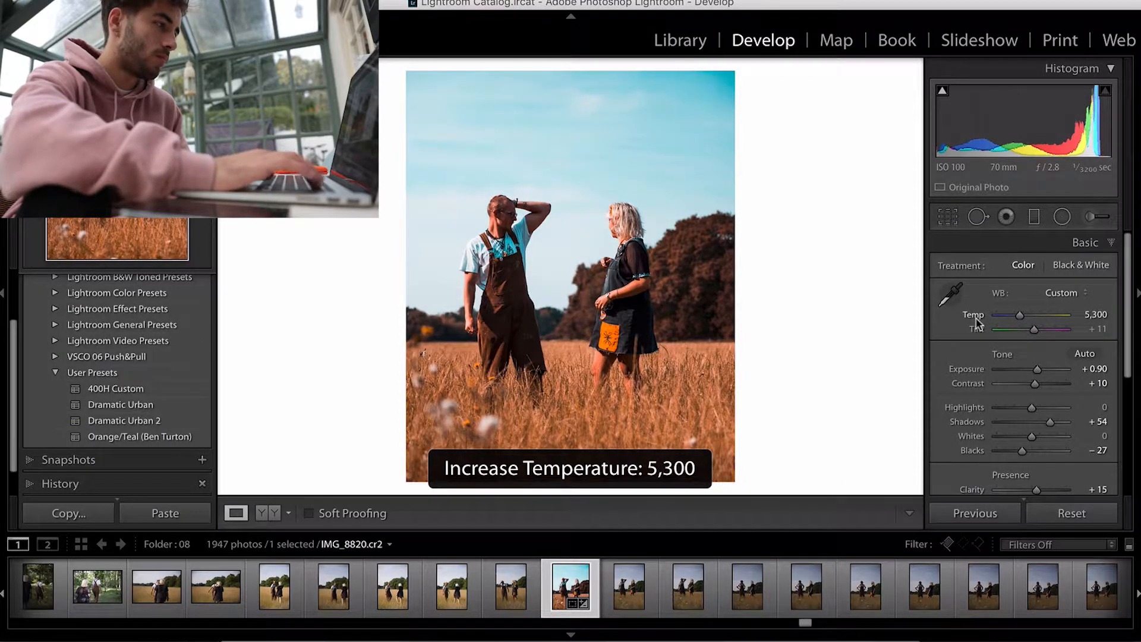
key("Down")
key("Down")
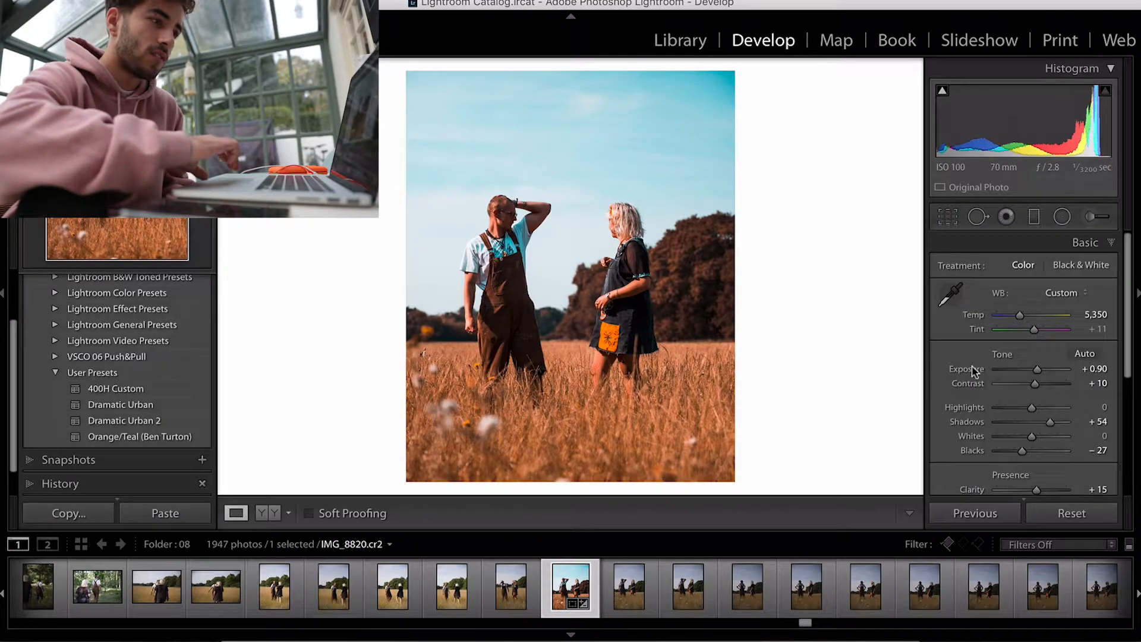
Step: Use the HSL Saturation targeted adjustment tool on the sky to set Aqua to -20 and Blue to -60
scroll(961, 408, "down", 2)
scroll(961, 408, "up", 2)
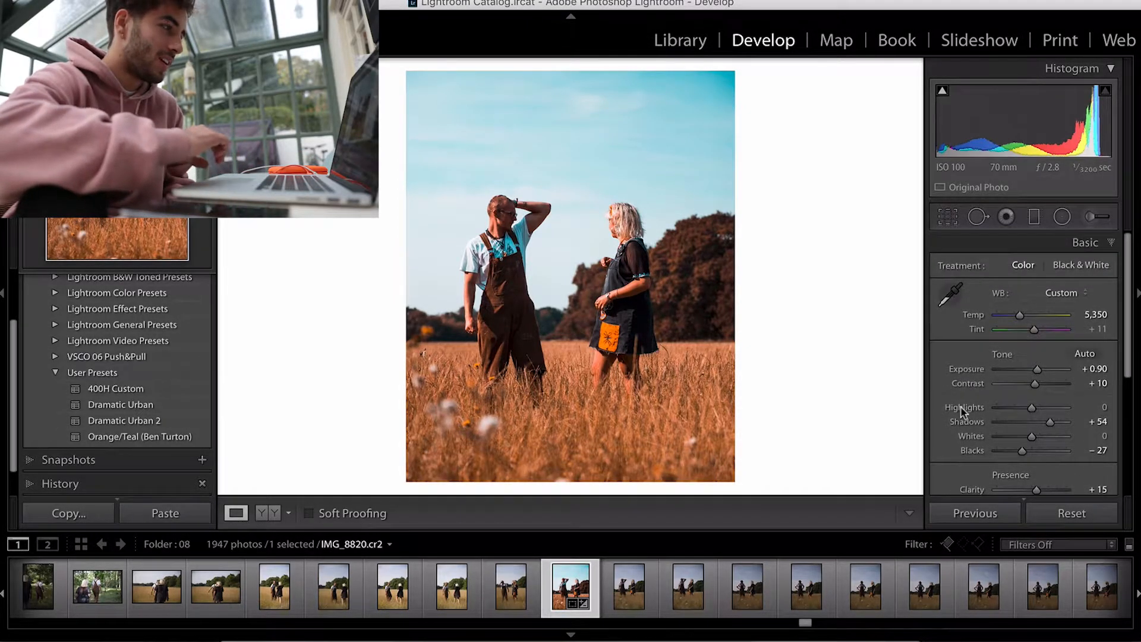
scroll(960, 408, "down", 5)
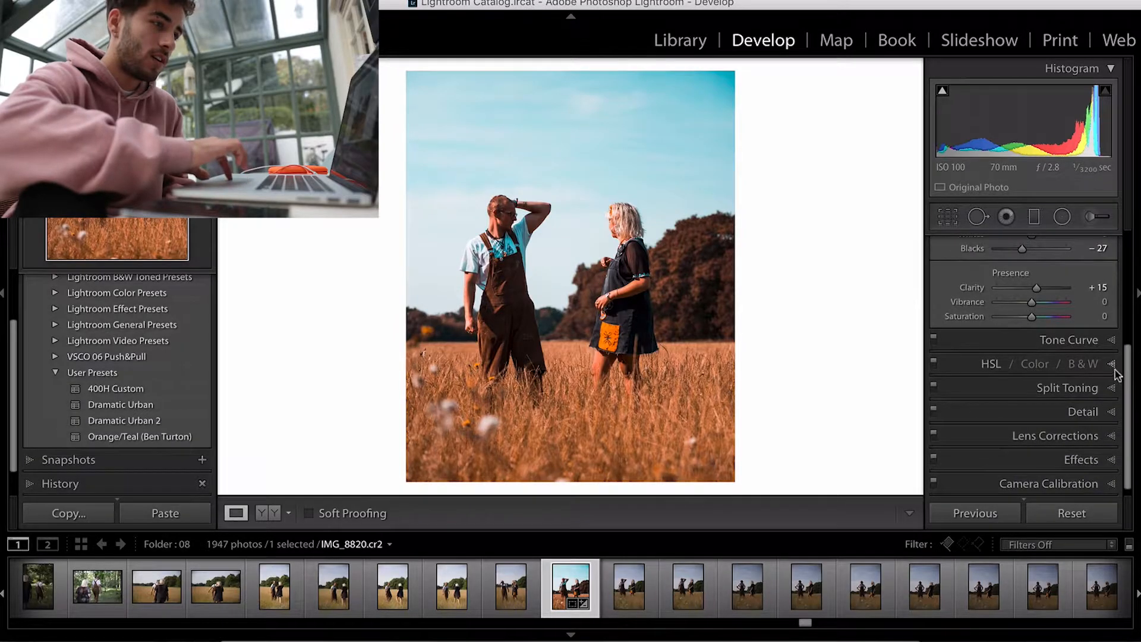
left_click(1111, 368)
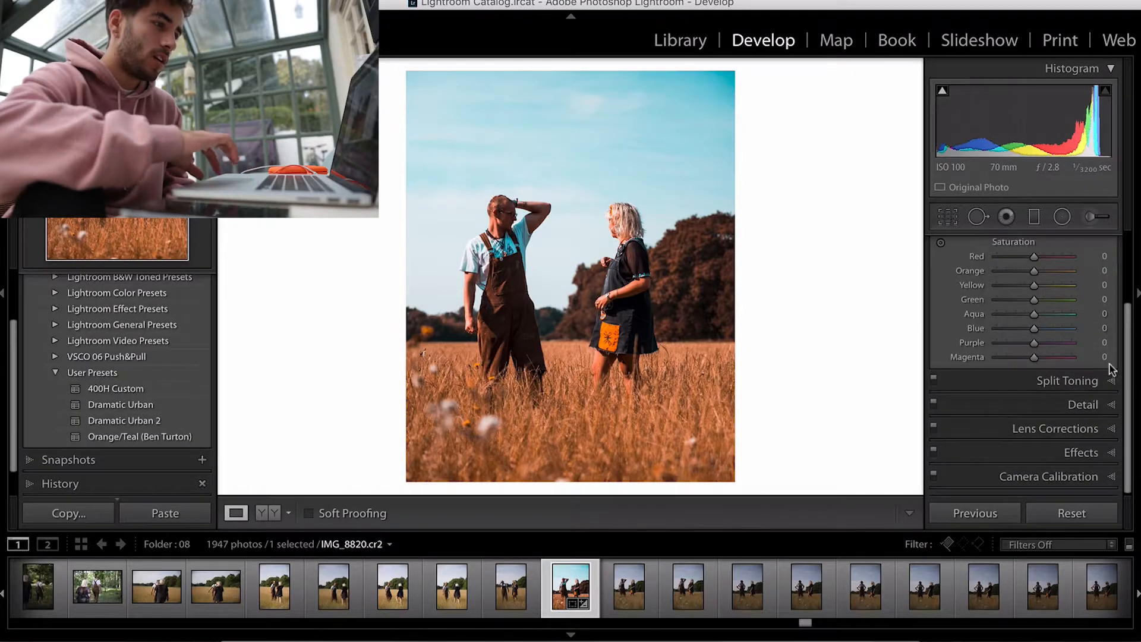
left_click(942, 246)
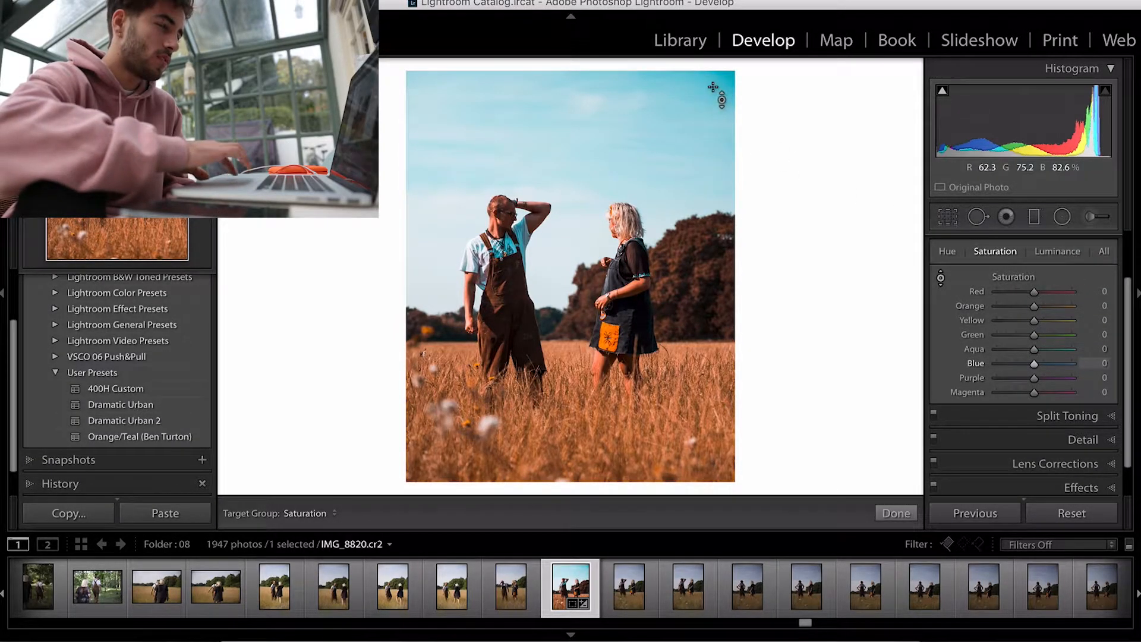
left_click_drag(618, 131, 618, 159)
left_click_drag(715, 90, 714, 102)
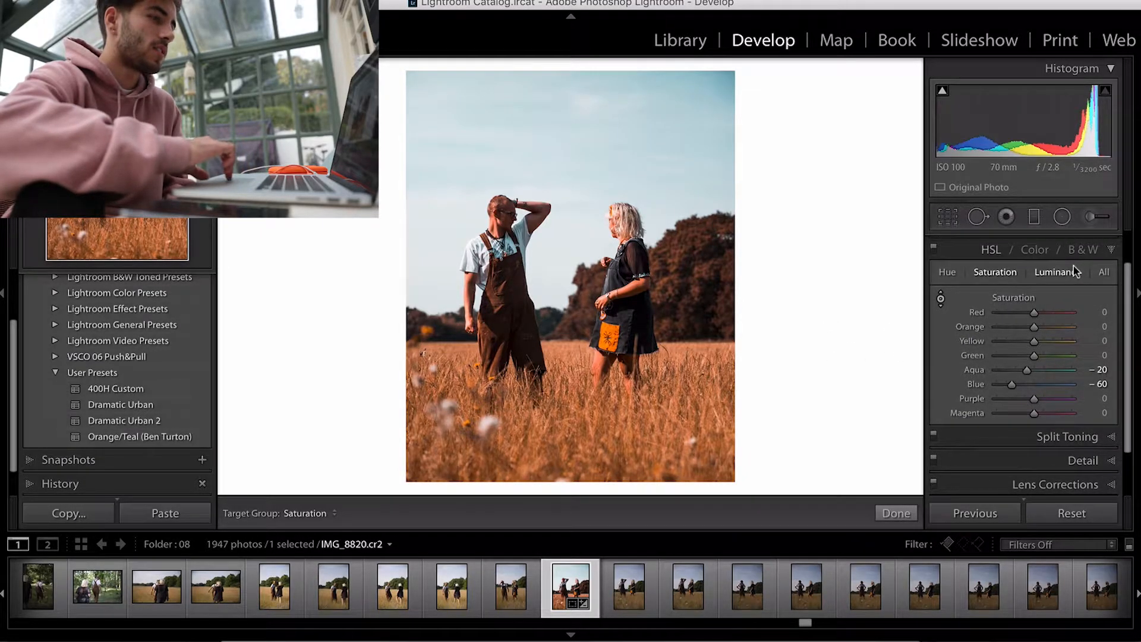
left_click(1109, 250)
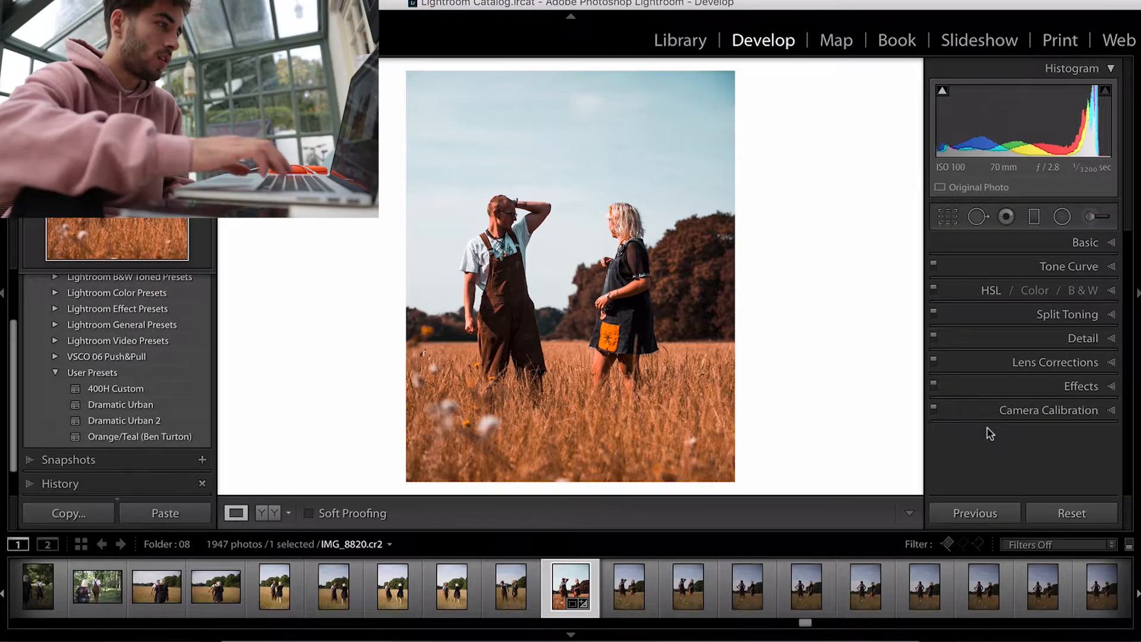
Step: Enable profile lens corrections for the field photo
left_click(1087, 362)
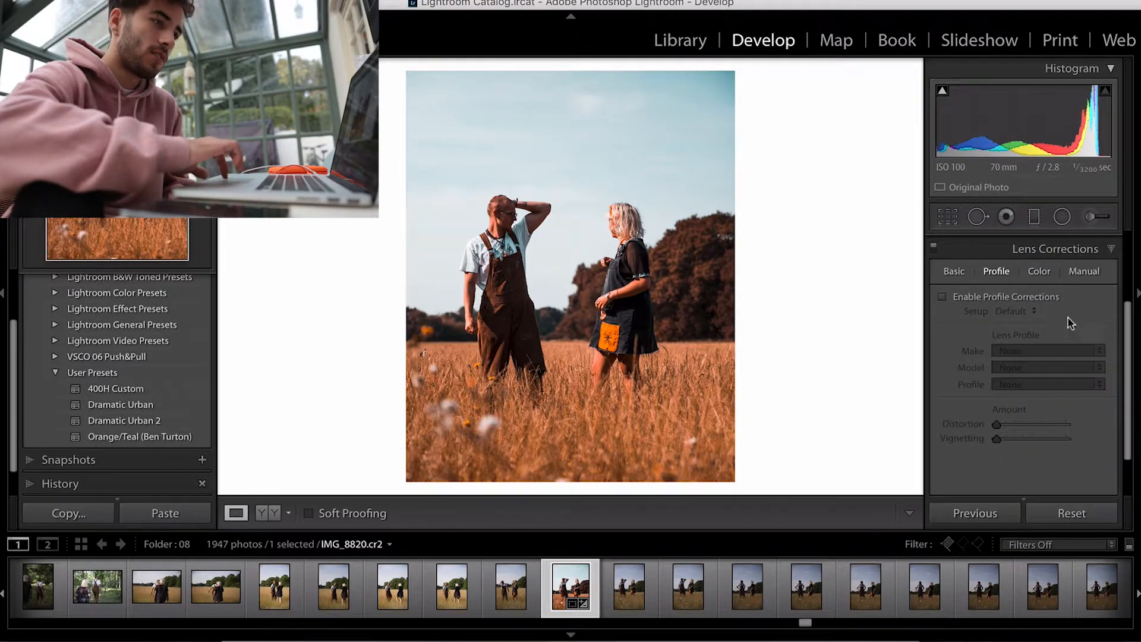
left_click(979, 299)
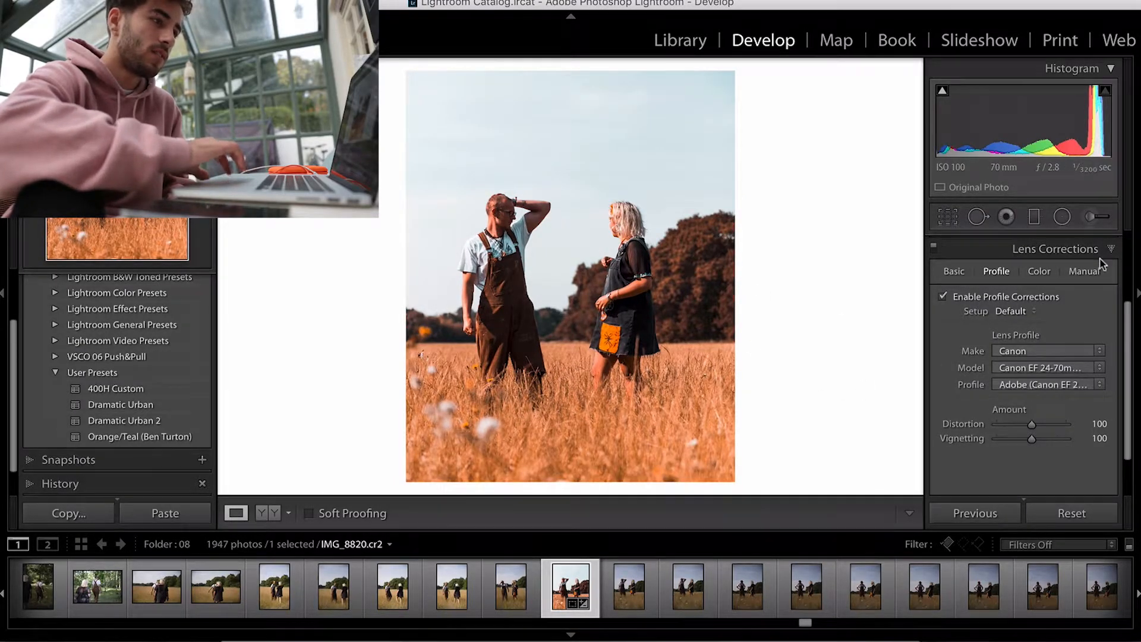
left_click(1079, 247)
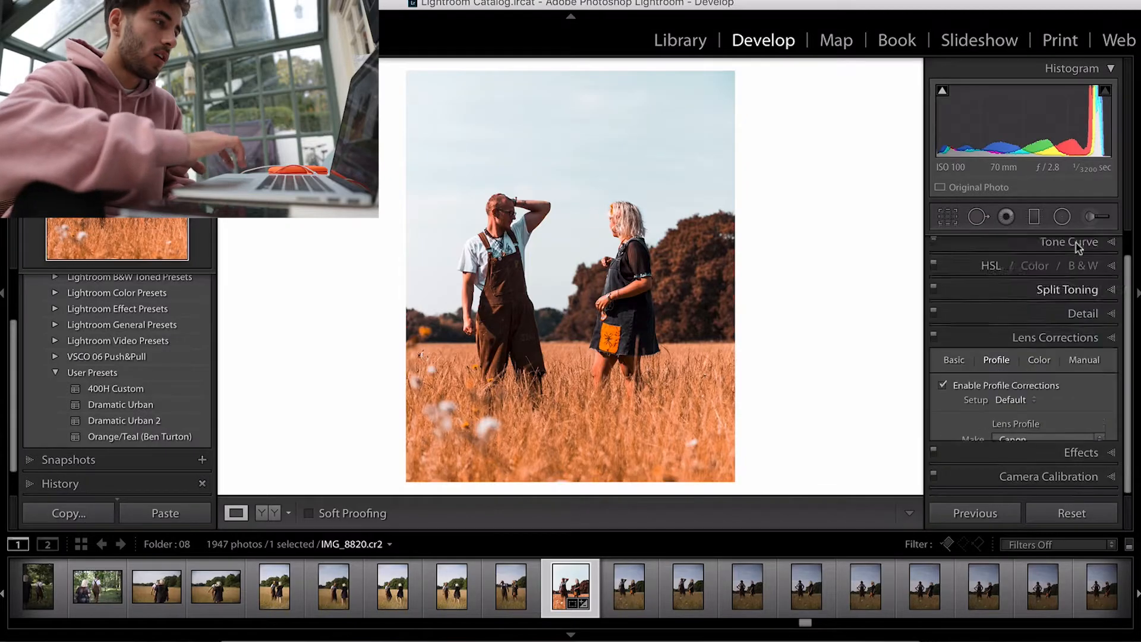
Step: Set the post-crop vignetting amount to -18
left_click(1087, 386)
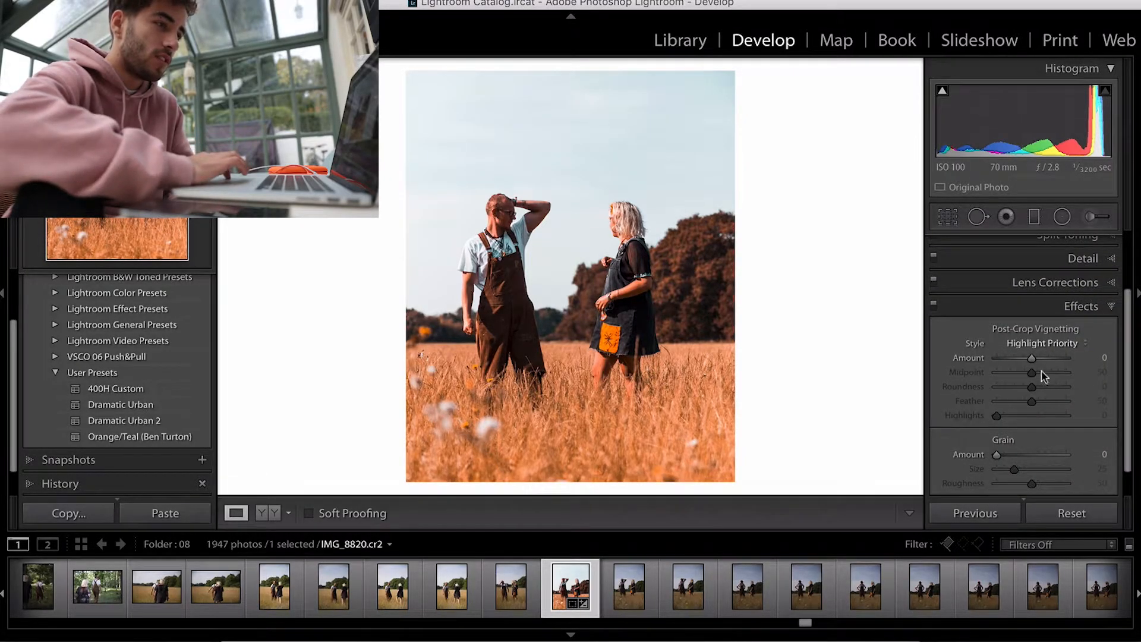
left_click(1025, 359)
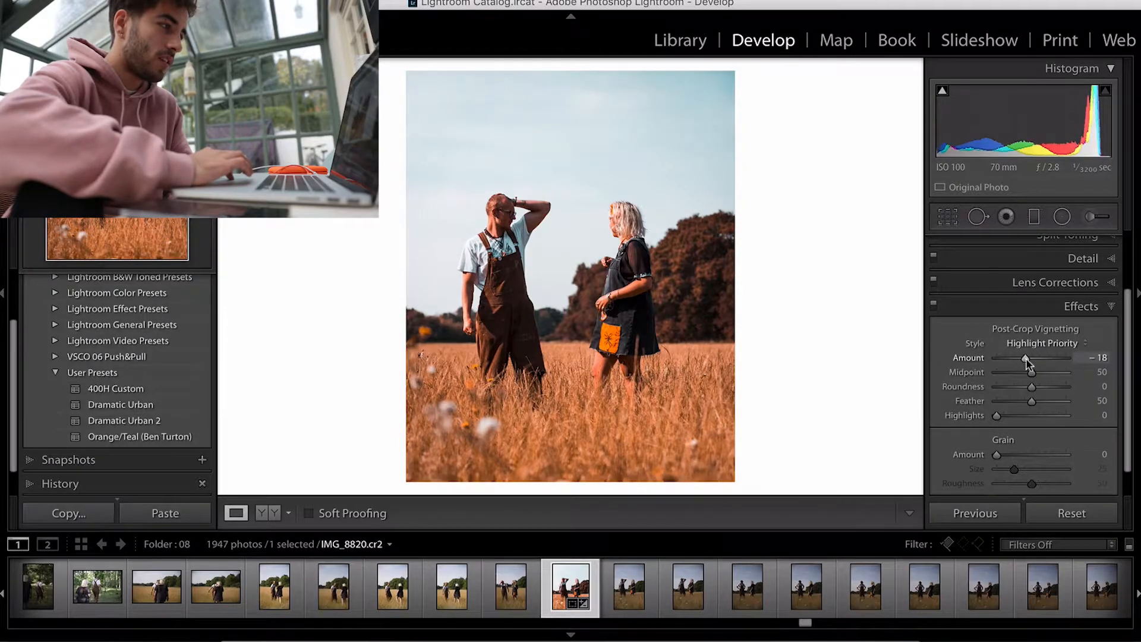
Step: Set the post-crop vignetting amount to -8 and compare the field photo against its before view
left_click_drag(1031, 360, 1029, 362)
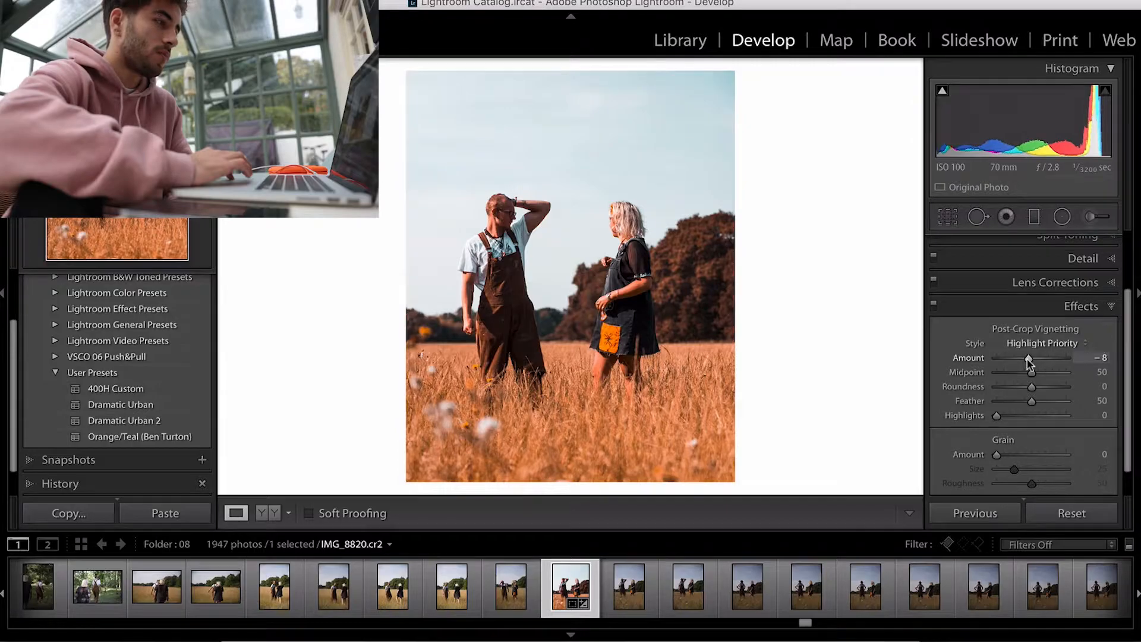
key("backslash")
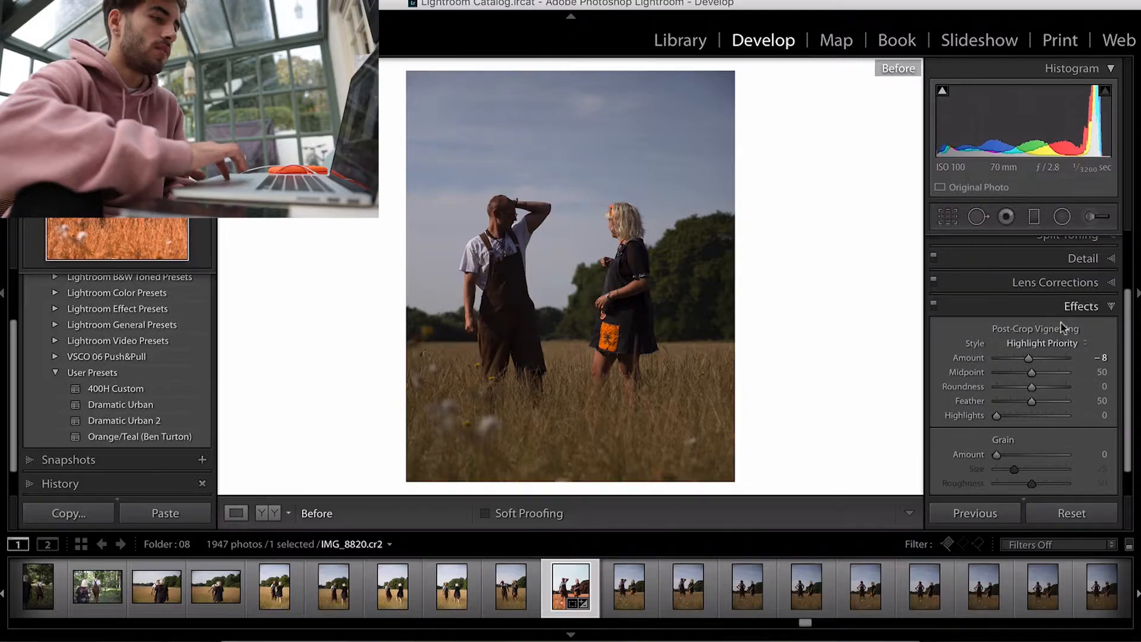
Step: Review the Lens Corrections, Effects and Basic panel settings while toggling between before and after views
left_click(1075, 289)
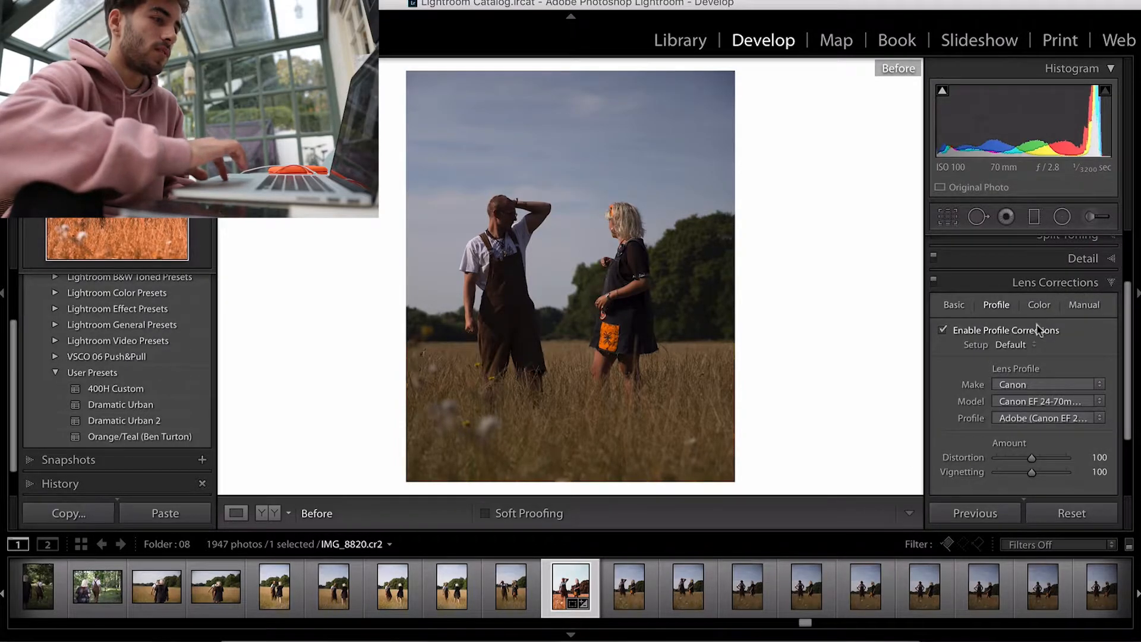
left_click(1097, 284)
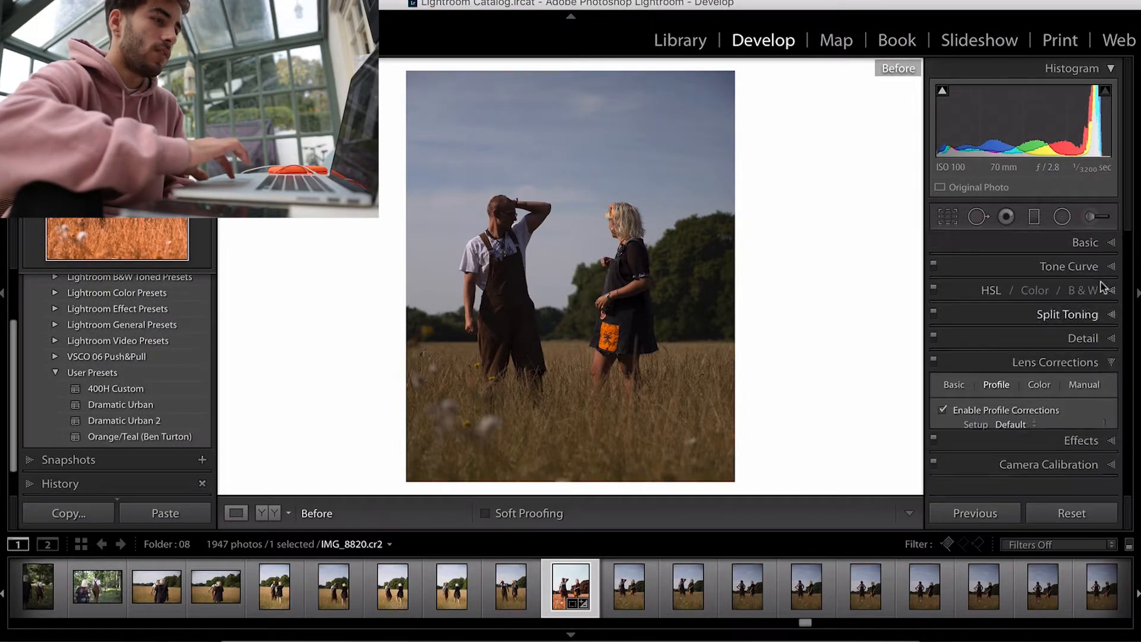
left_click(1094, 387)
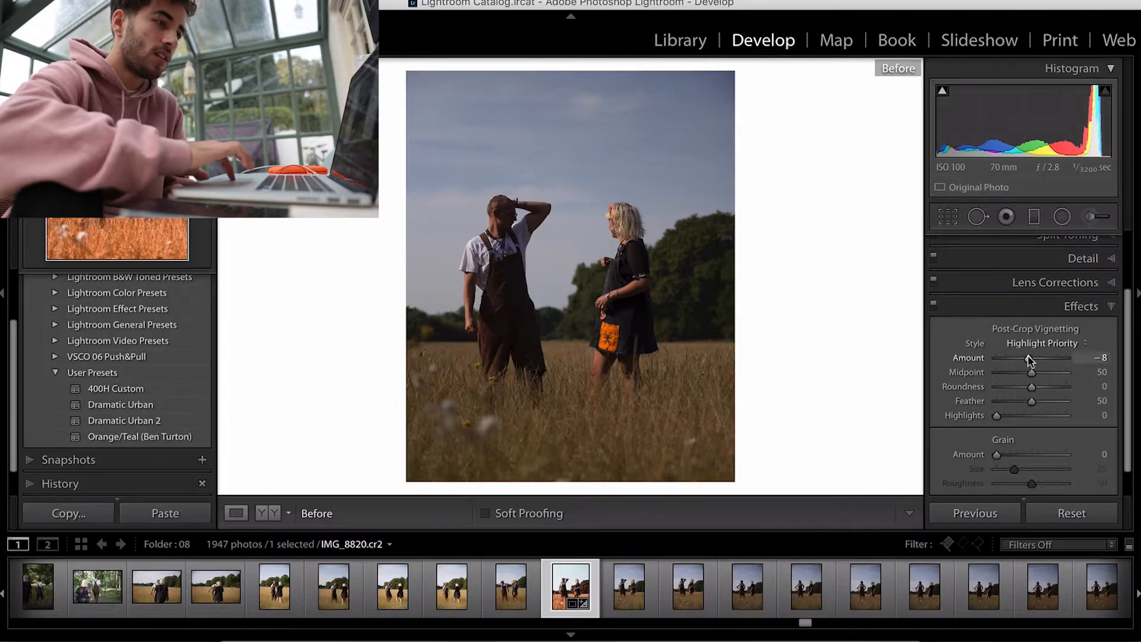
left_click(1061, 312)
key("backslash")
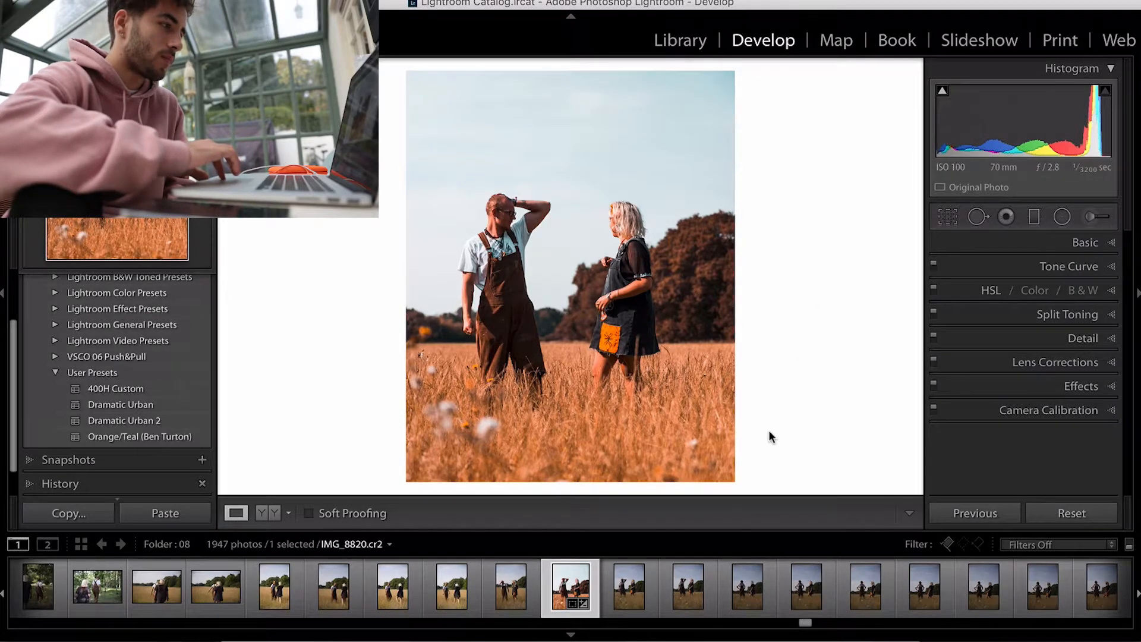
key("backslash")
key("backslash")
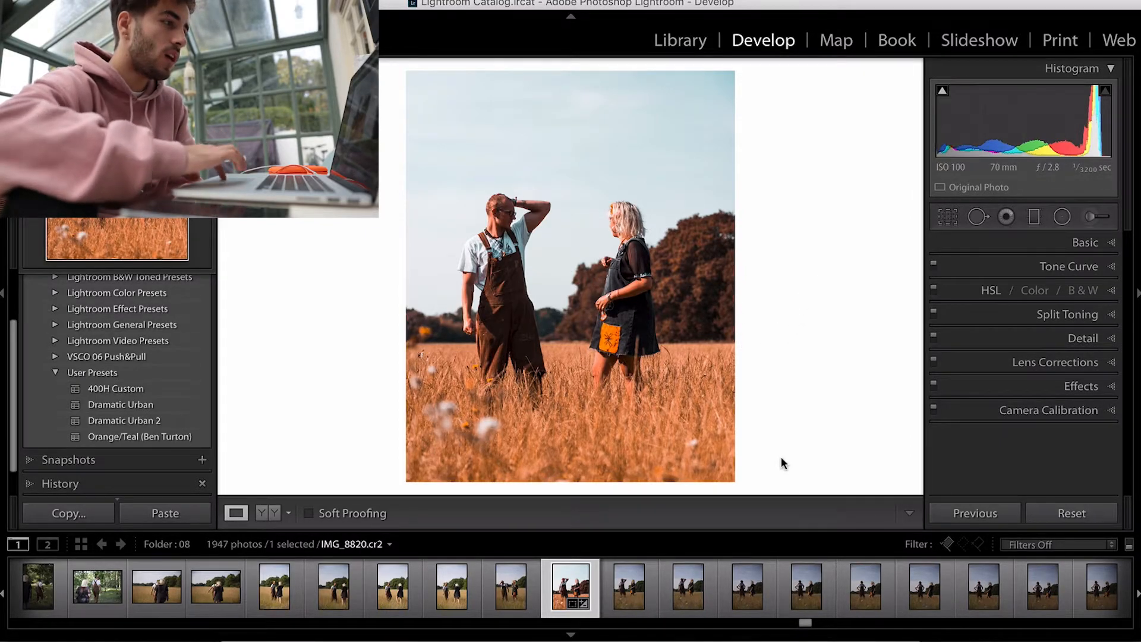
left_click(1006, 263)
left_click(1022, 243)
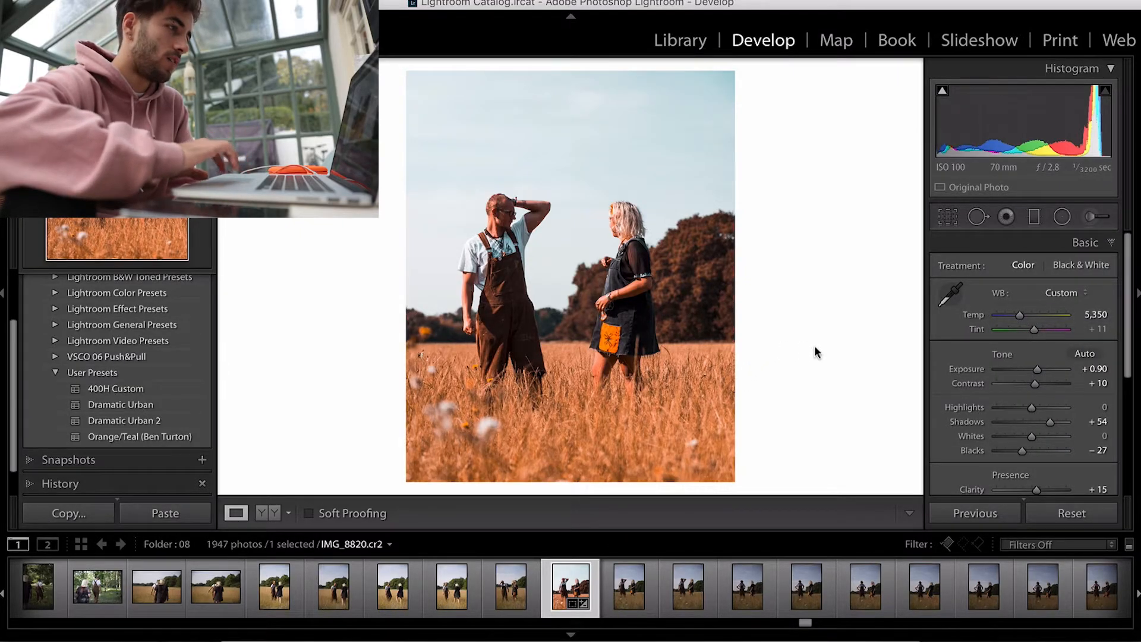
left_click(1110, 243)
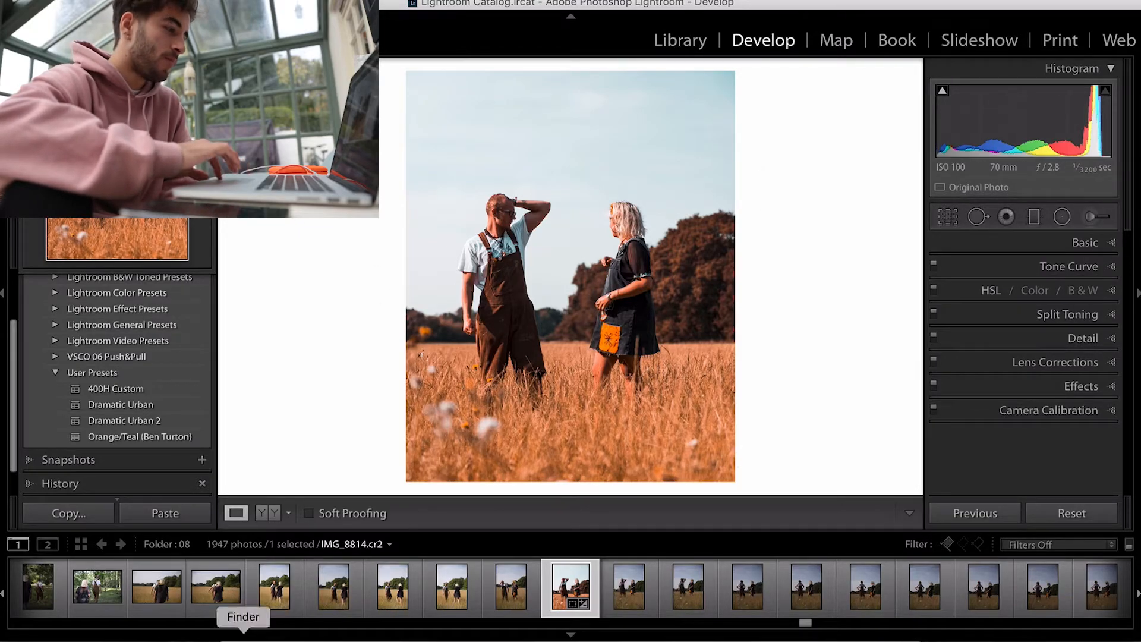
Step: Switch to the browser and scroll through the Instagram profile feed for style reference
left_click(327, 623)
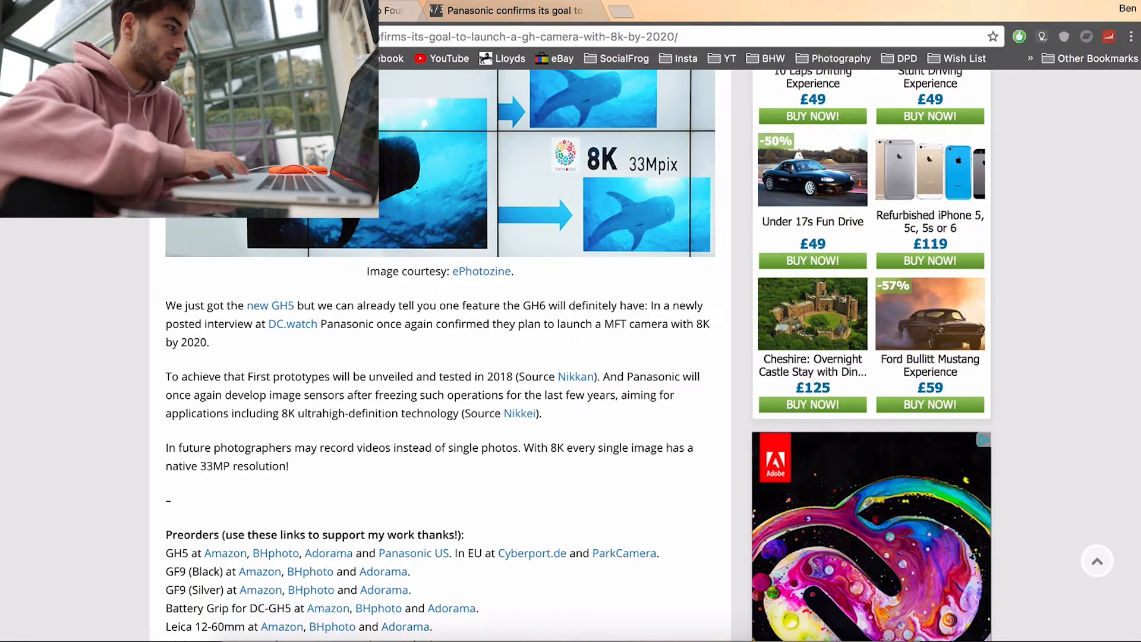
left_click(154, 11)
scroll(91, 383, "down", 1)
scroll(92, 384, "down", 20)
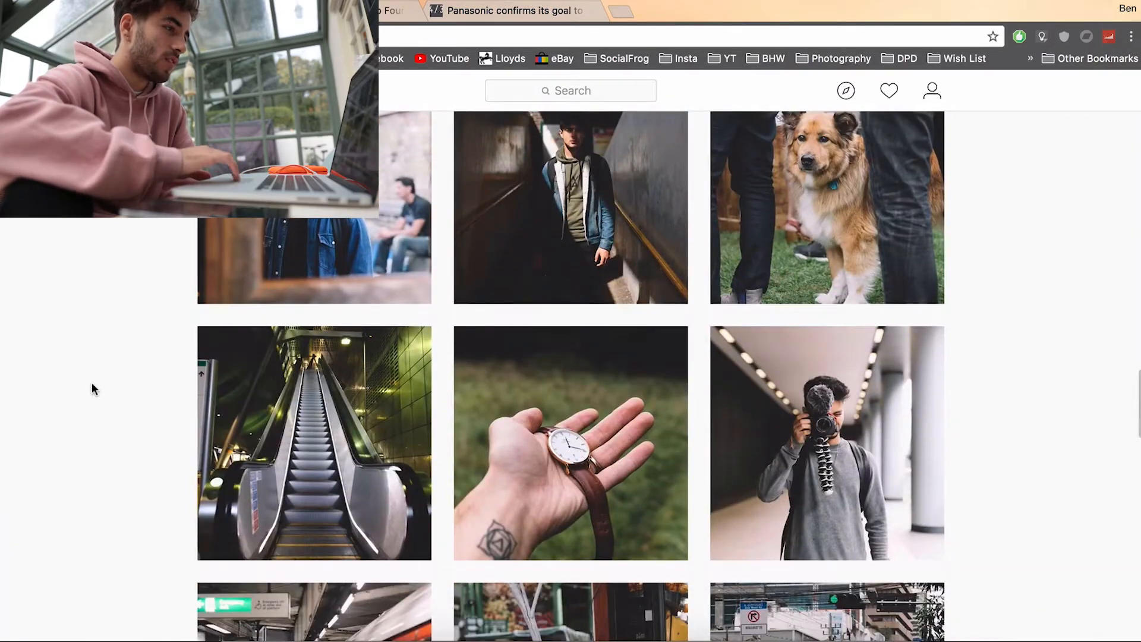
scroll(92, 385, "up", 10)
scroll(92, 385, "down", 20)
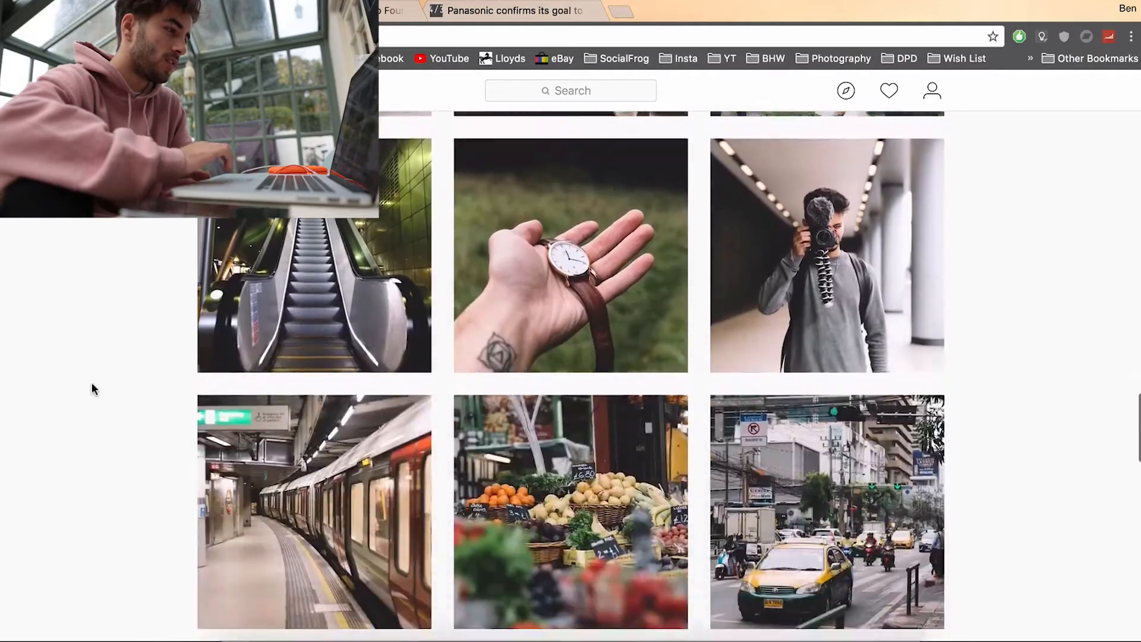
scroll(92, 387, "down", 15)
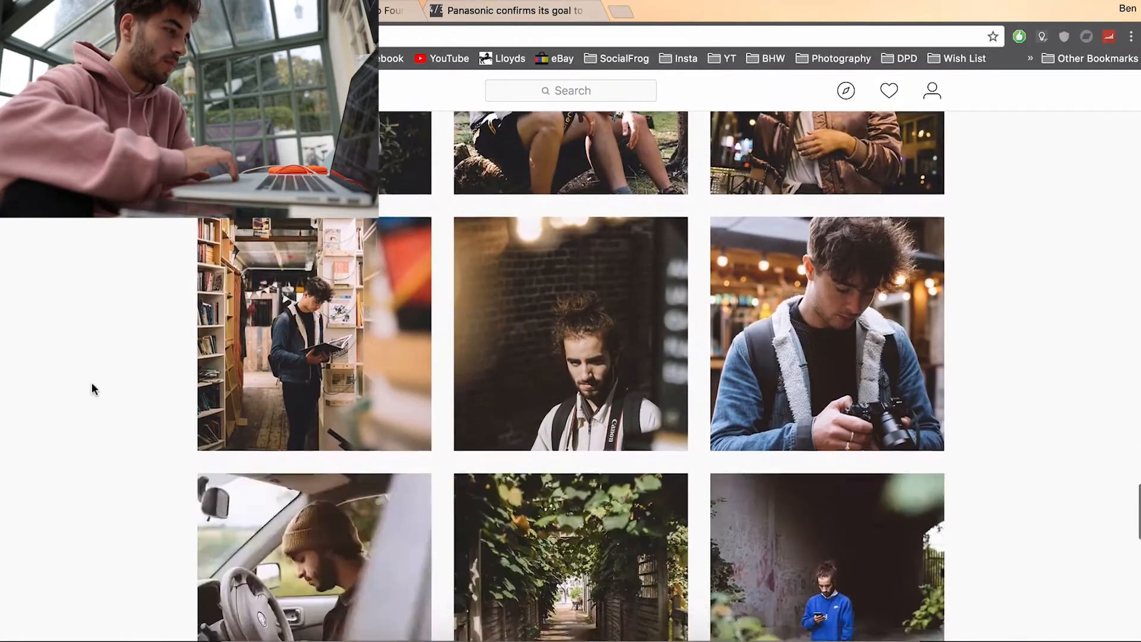
scroll(93, 389, "down", 10)
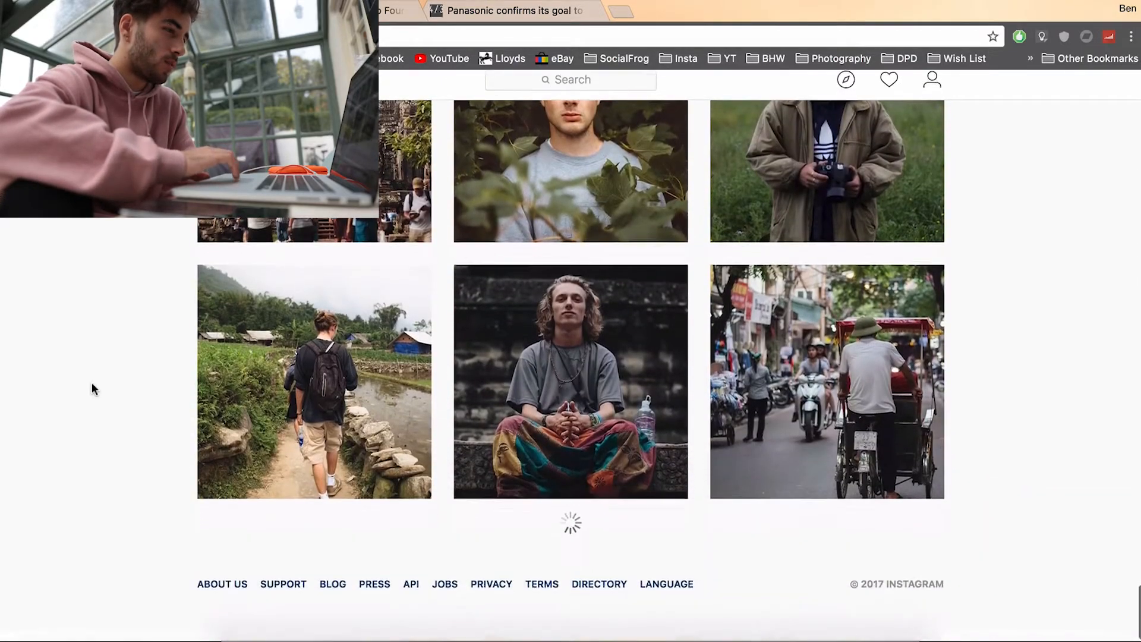
scroll(92, 386, "down", 10)
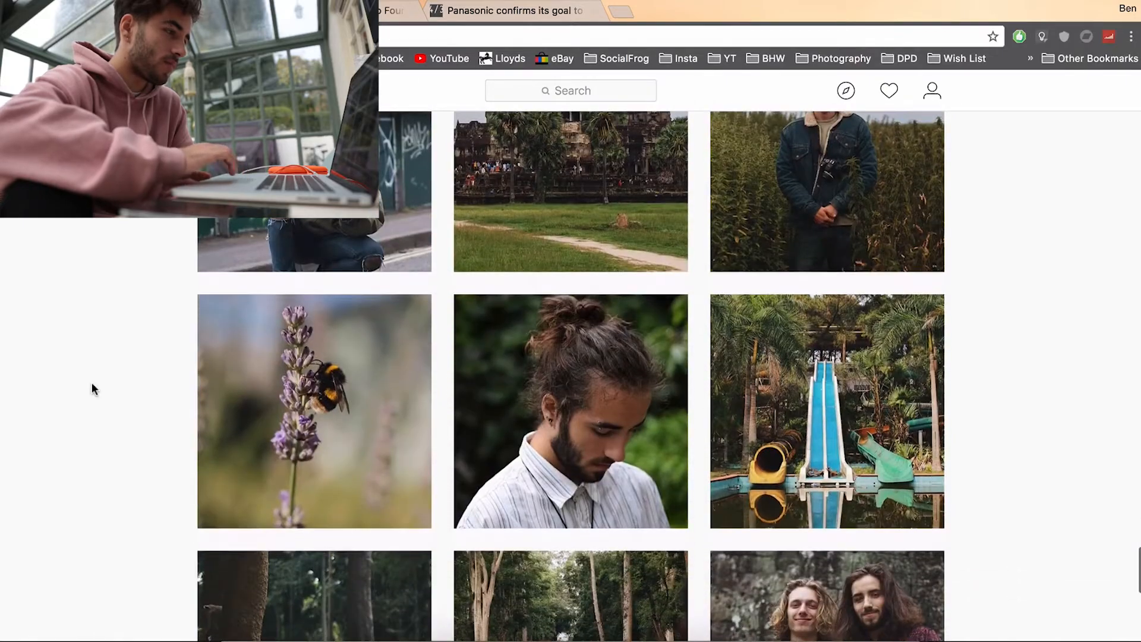
scroll(92, 386, "up", 7)
scroll(92, 386, "down", 8)
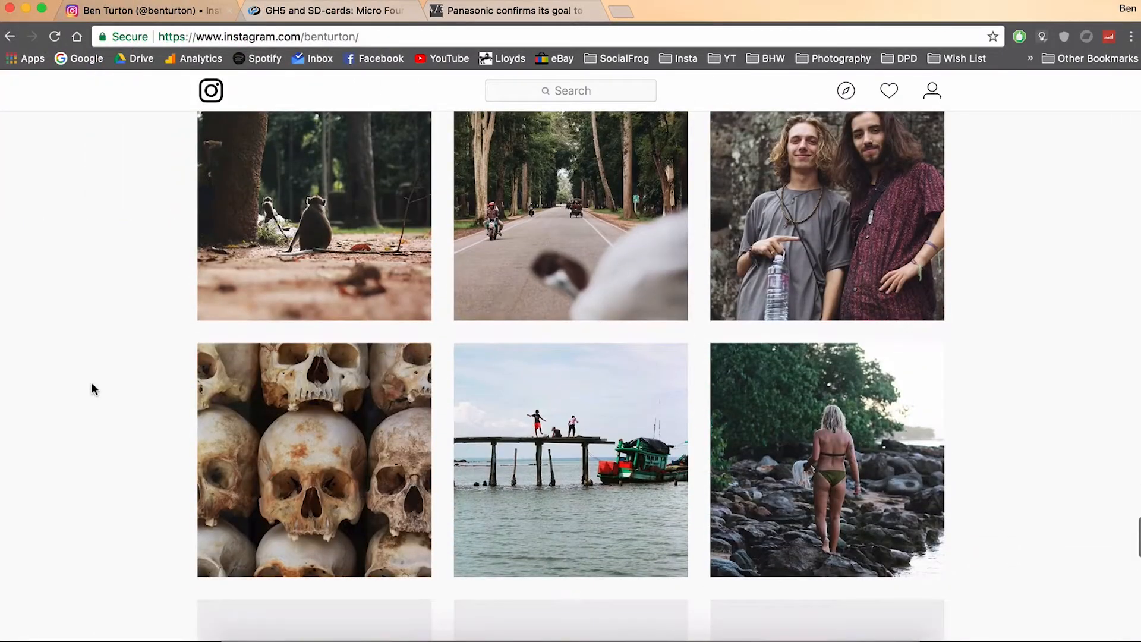
scroll(92, 389, "down", 8)
scroll(92, 388, "down", 5)
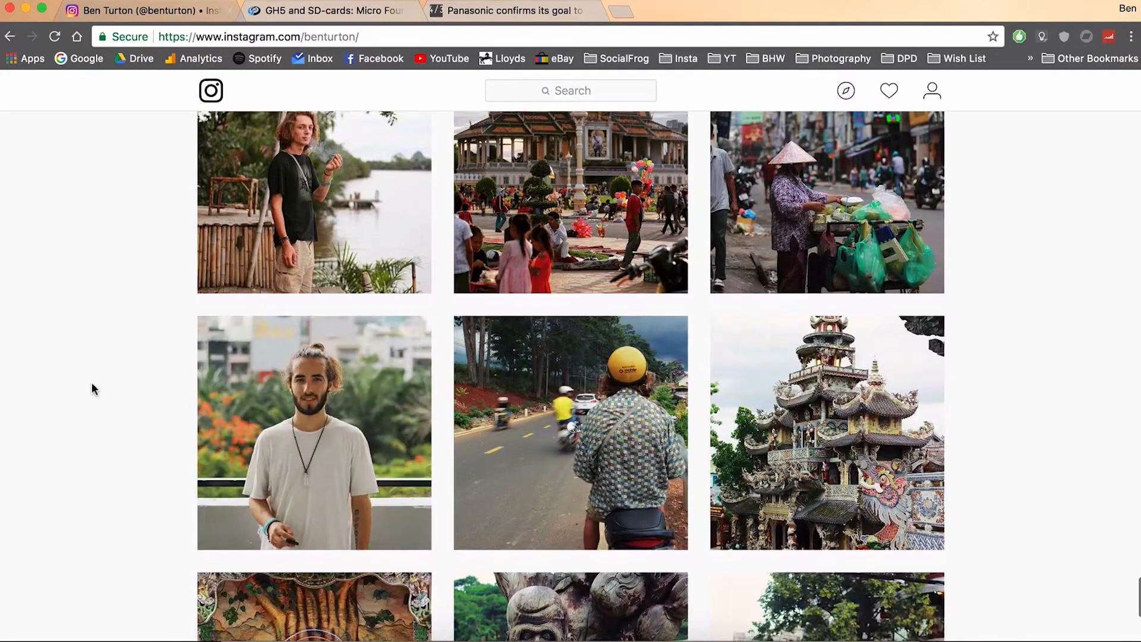
scroll(92, 389, "up", 1)
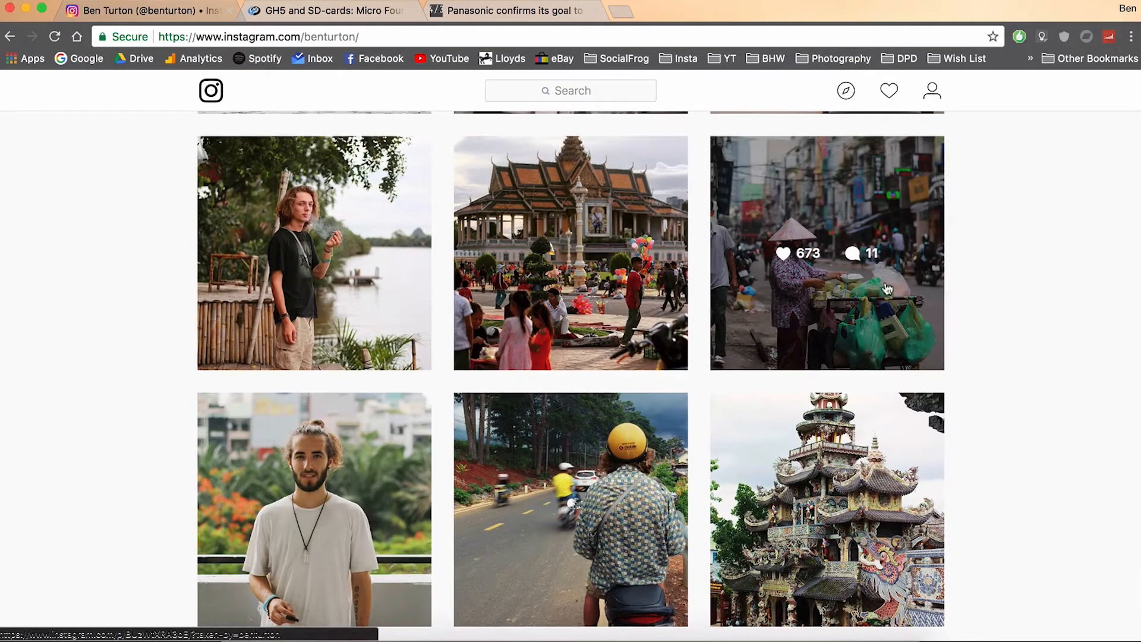
scroll(1034, 422, "down", 6)
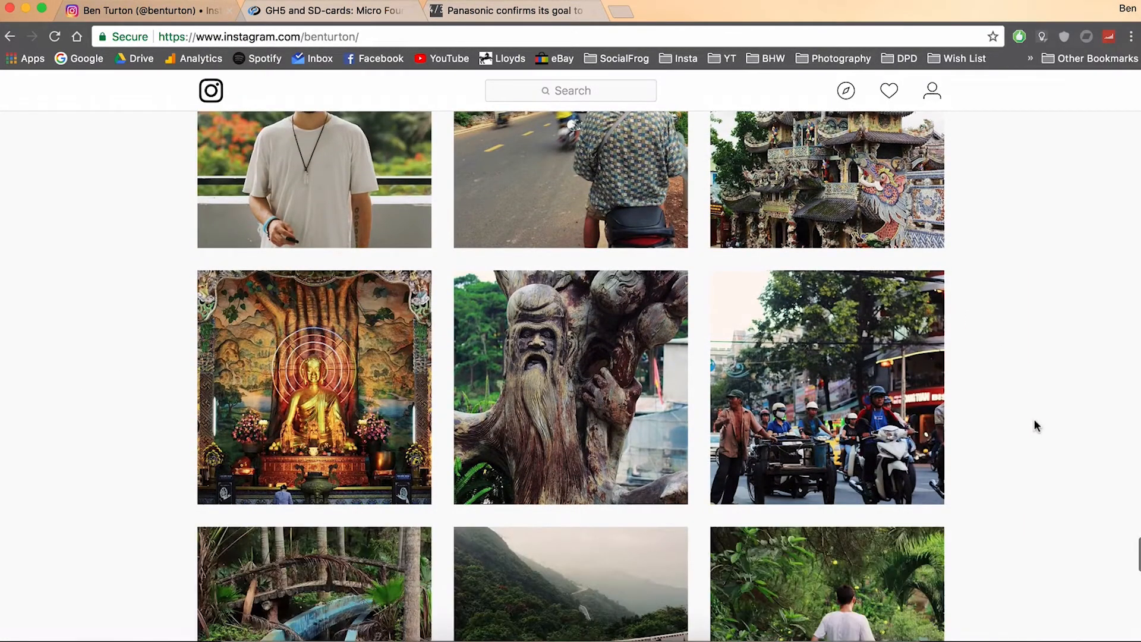
scroll(1034, 422, "down", 5)
scroll(1035, 423, "up", 4)
scroll(1034, 423, "down", 2)
scroll(1034, 423, "up", 1)
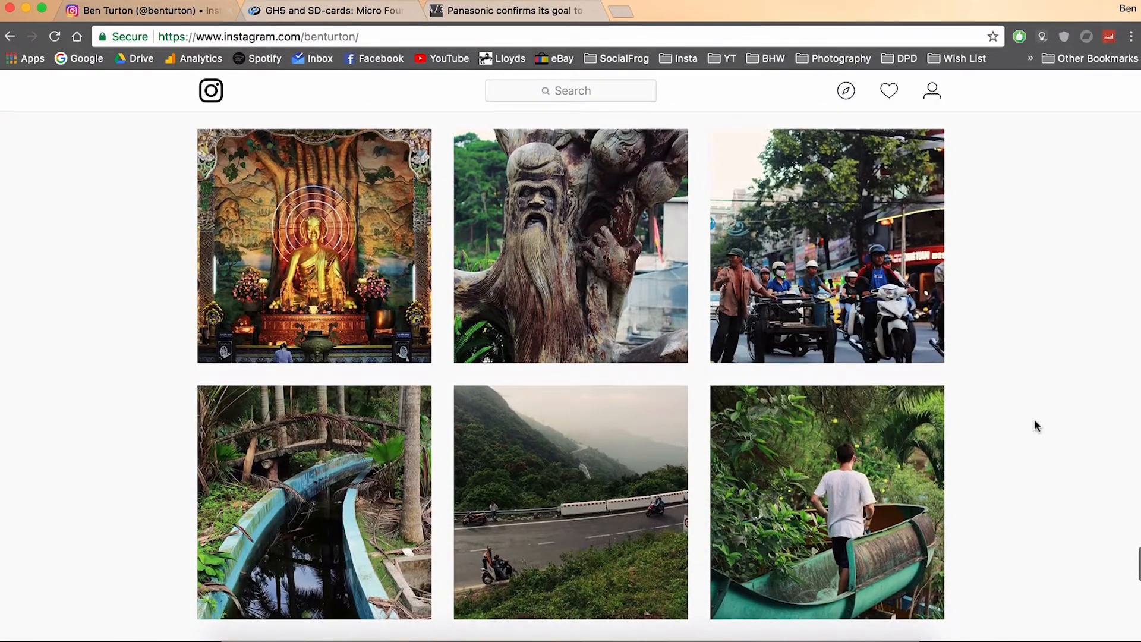
scroll(1034, 423, "down", 9)
scroll(1035, 426, "down", 1)
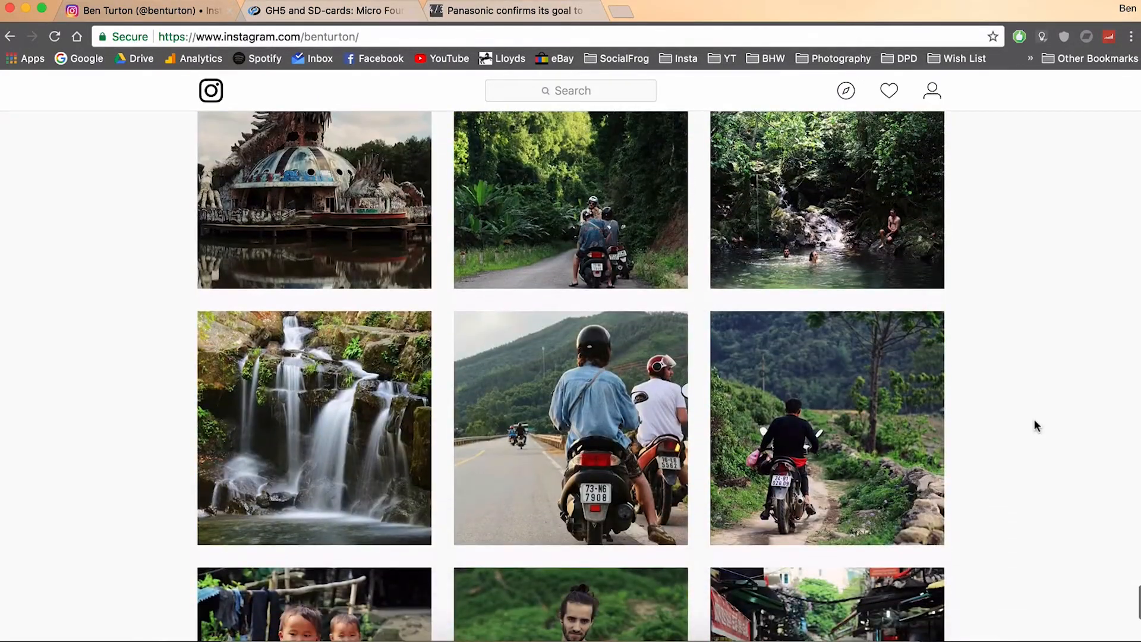
scroll(1036, 426, "up", 4)
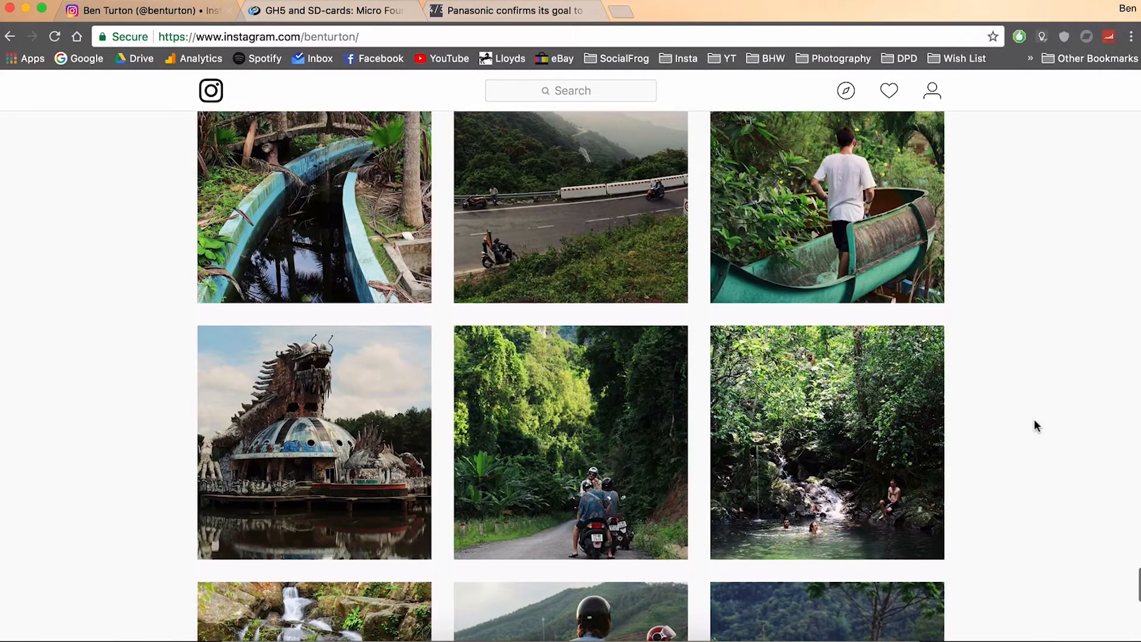
scroll(1034, 424, "up", 7)
scroll(1034, 423, "down", 8)
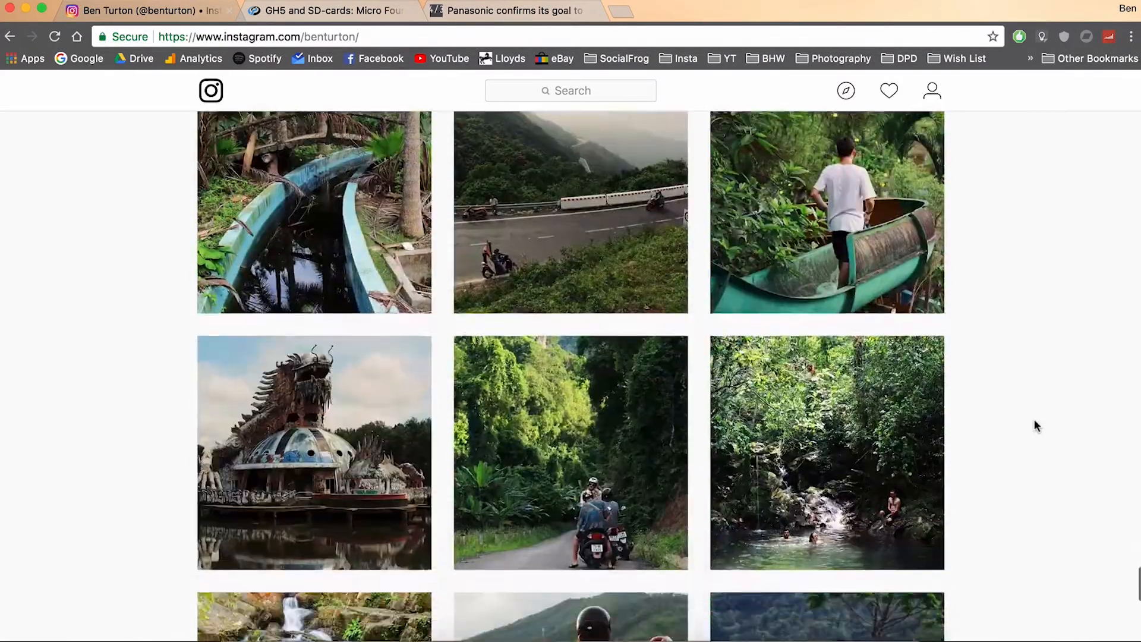
scroll(1035, 423, "down", 6)
scroll(1037, 425, "down", 9)
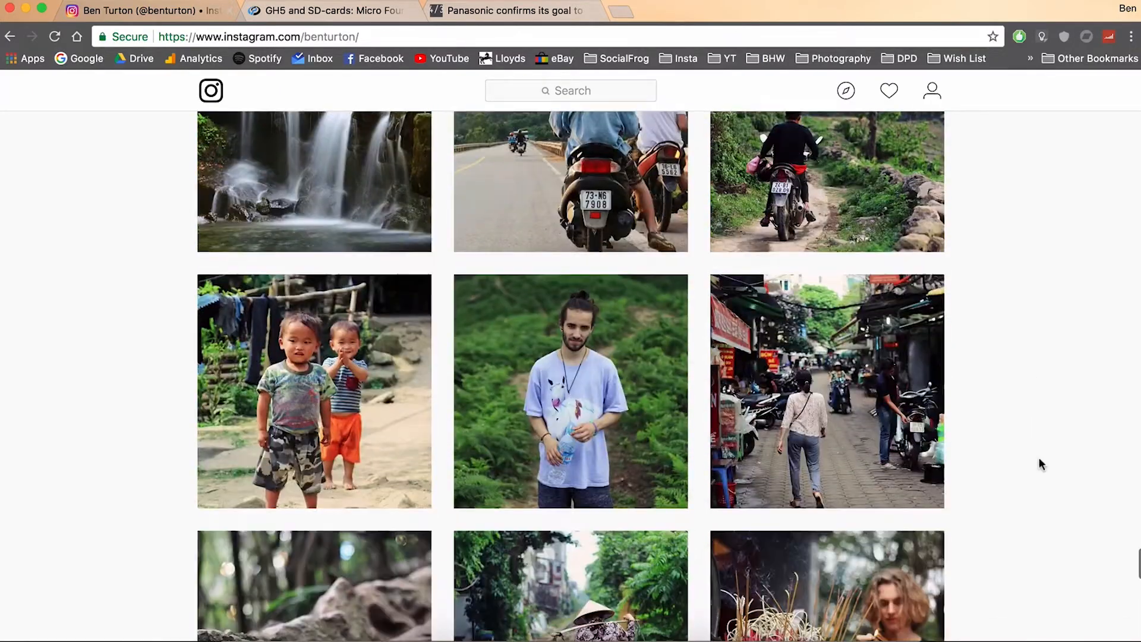
scroll(1040, 464, "down", 1)
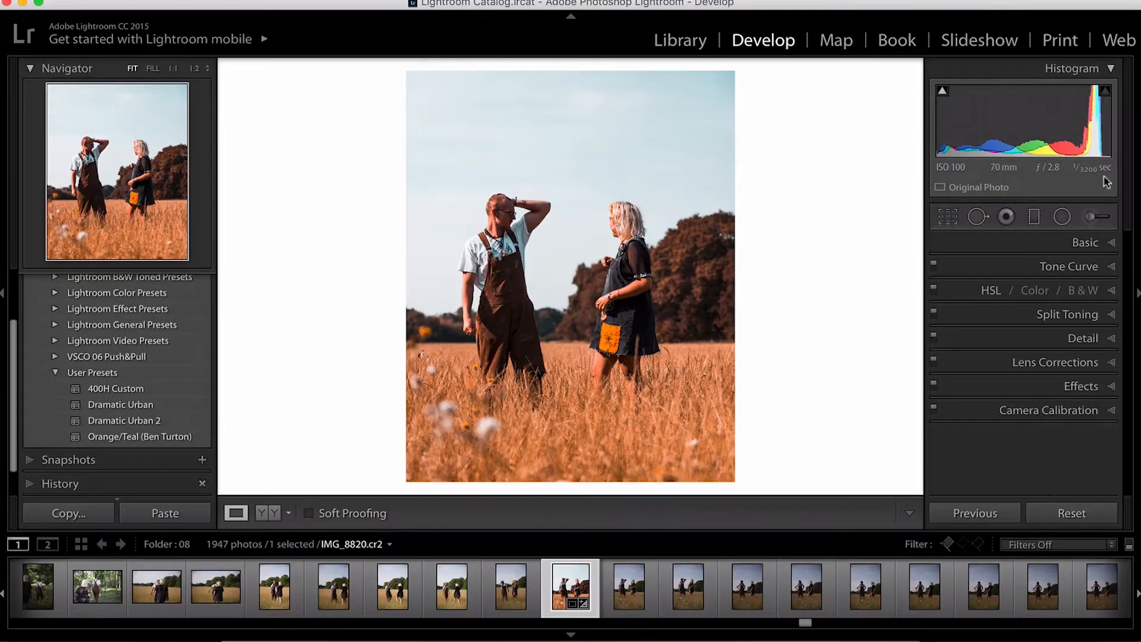
Step: Review the field photo's Basic, Split Toning and Effects panel settings
left_click(1087, 242)
scroll(1052, 444, "down", 3)
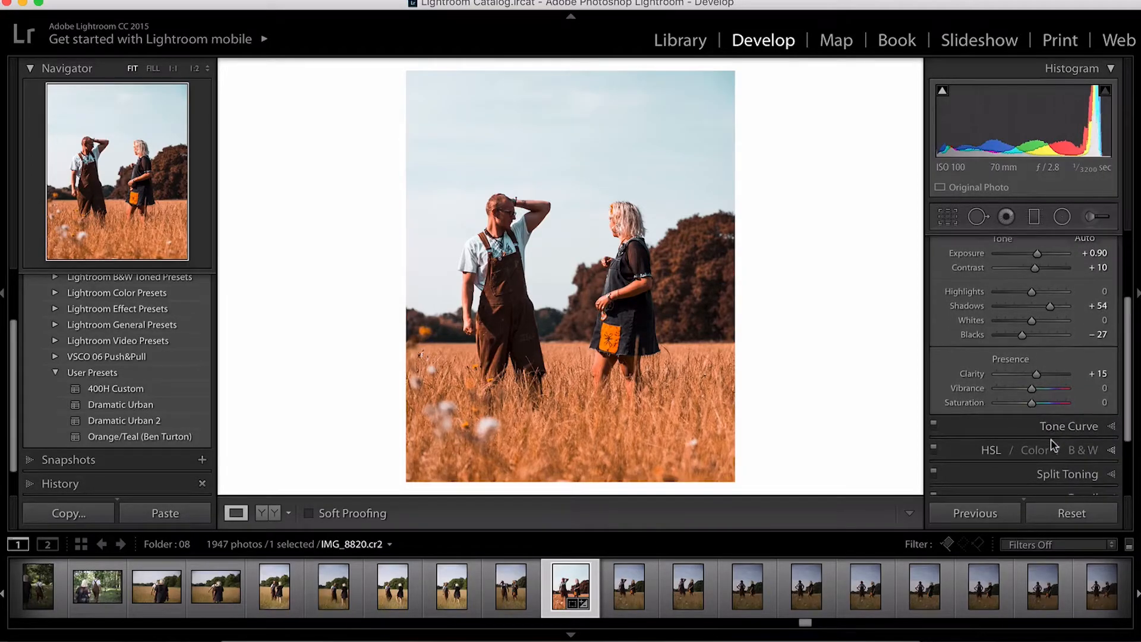
left_click(1068, 423)
left_click(1091, 395)
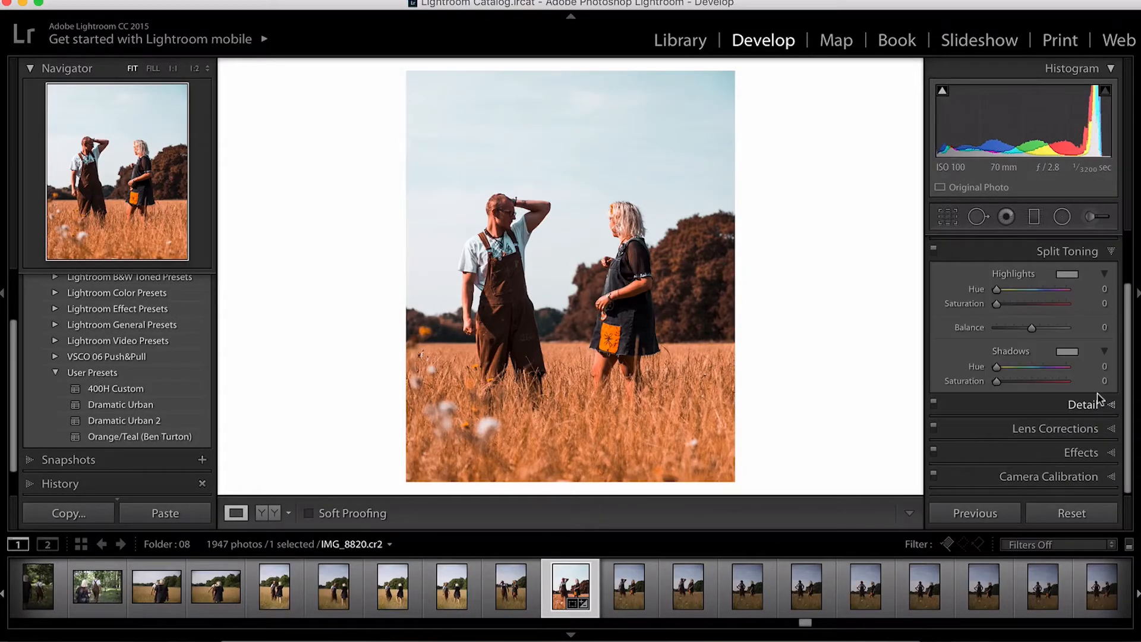
left_click(1079, 453)
Step: Scroll further through the Instagram feed and return to compare the edited field photo
left_click(328, 633)
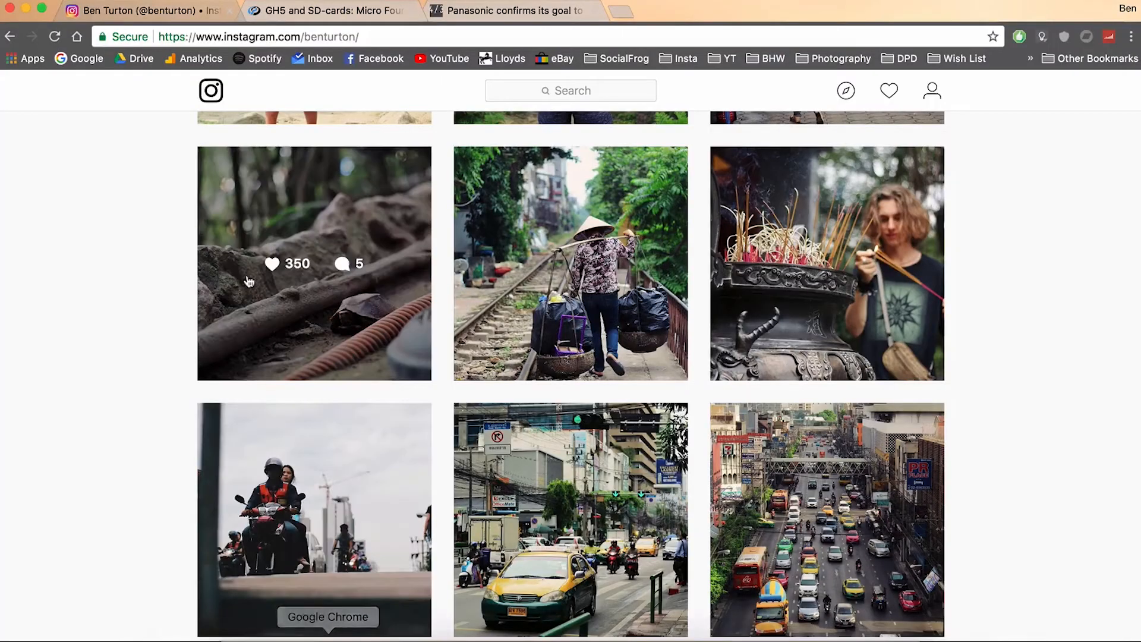
scroll(48, 495, "down", 15)
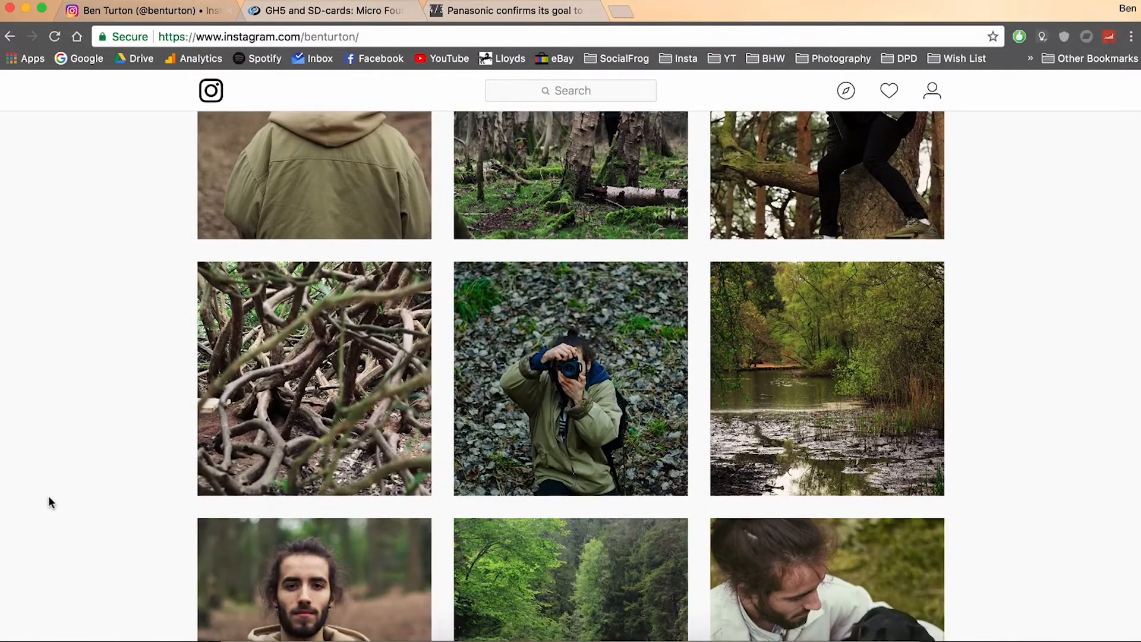
scroll(49, 497, "down", 10)
scroll(48, 494, "down", 20)
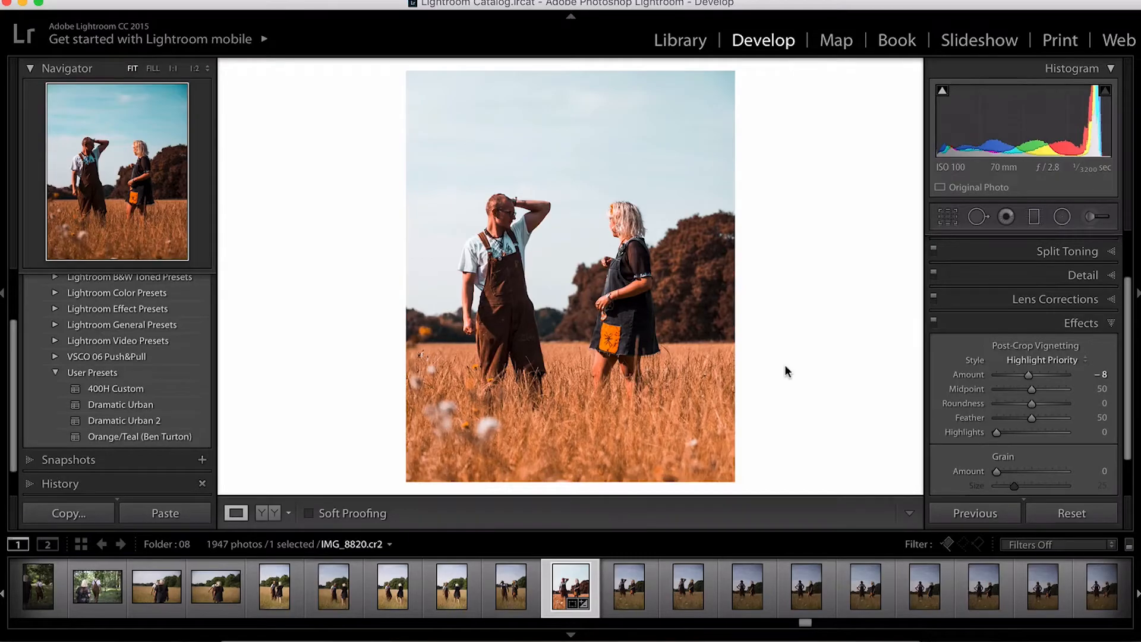
left_click(1115, 324)
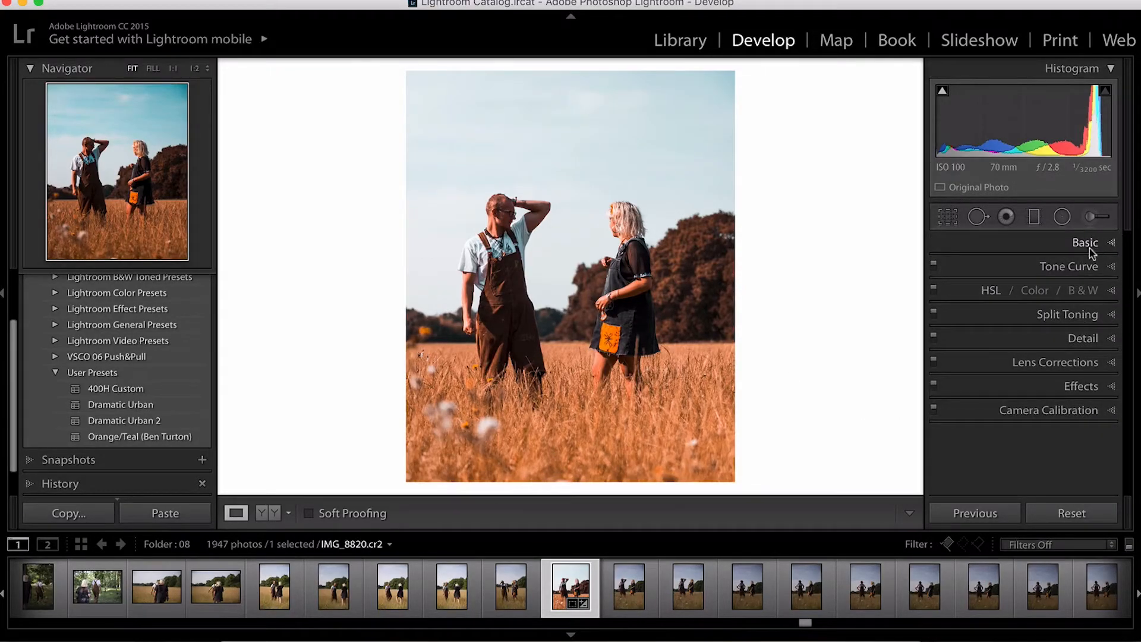